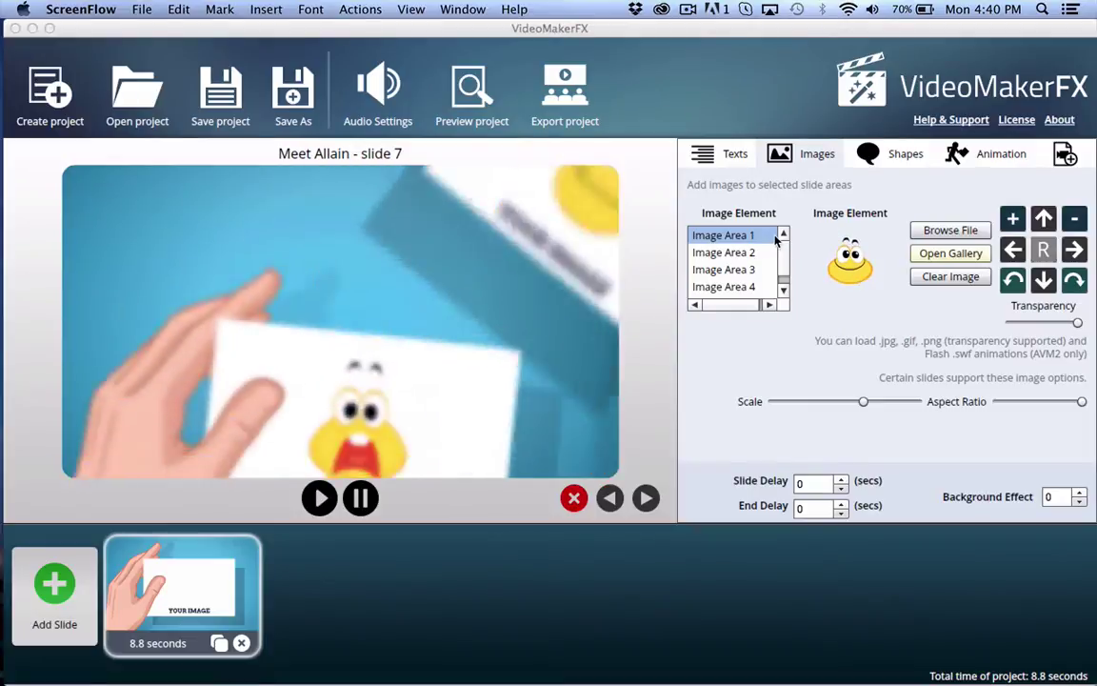
Switch between Image Area 2 and Image Area 1 of the Meet Allain slide 7.
click(733, 251)
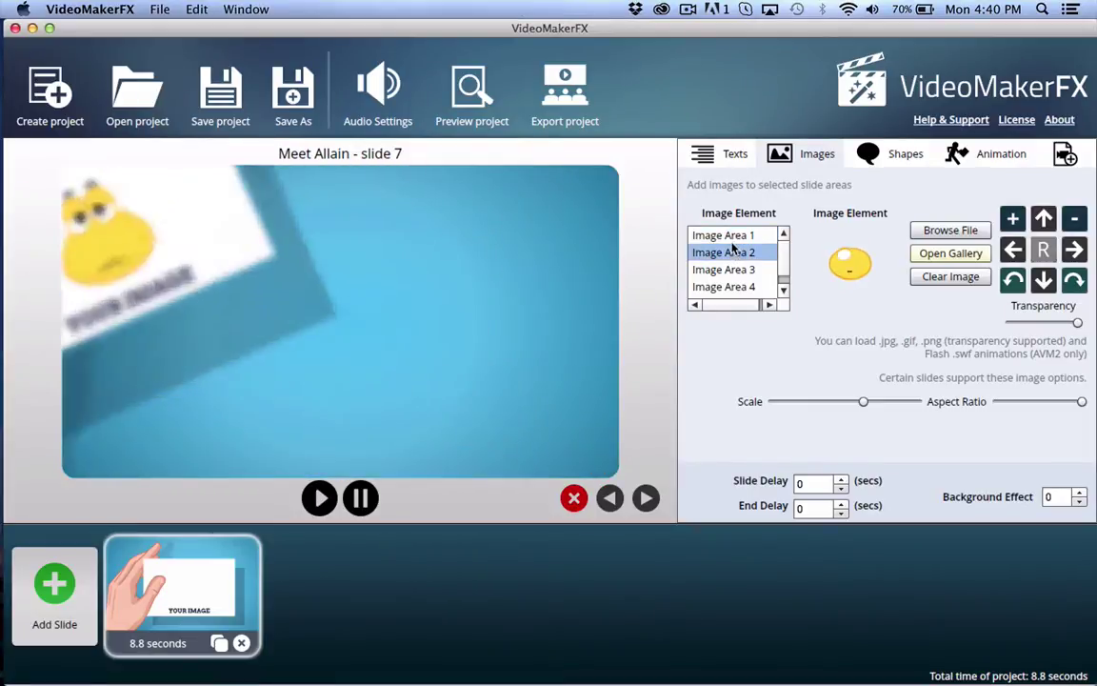
click(733, 241)
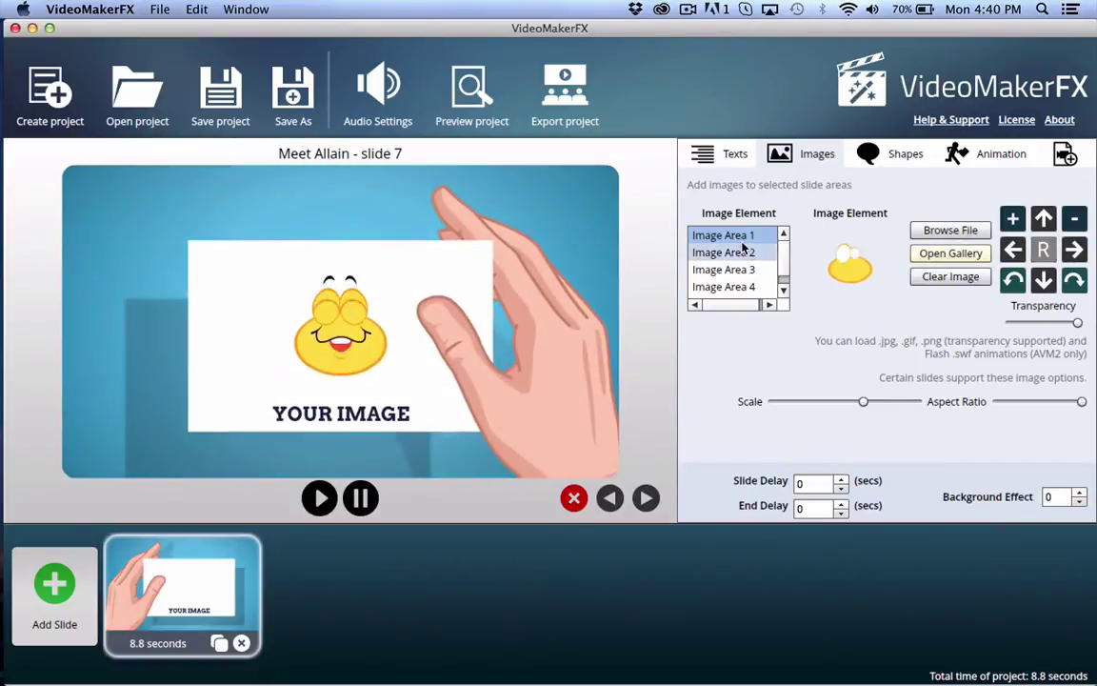
Skip the gallery and load cute_smile.swf from Yellow Smileys into Image Area 1.
click(950, 253)
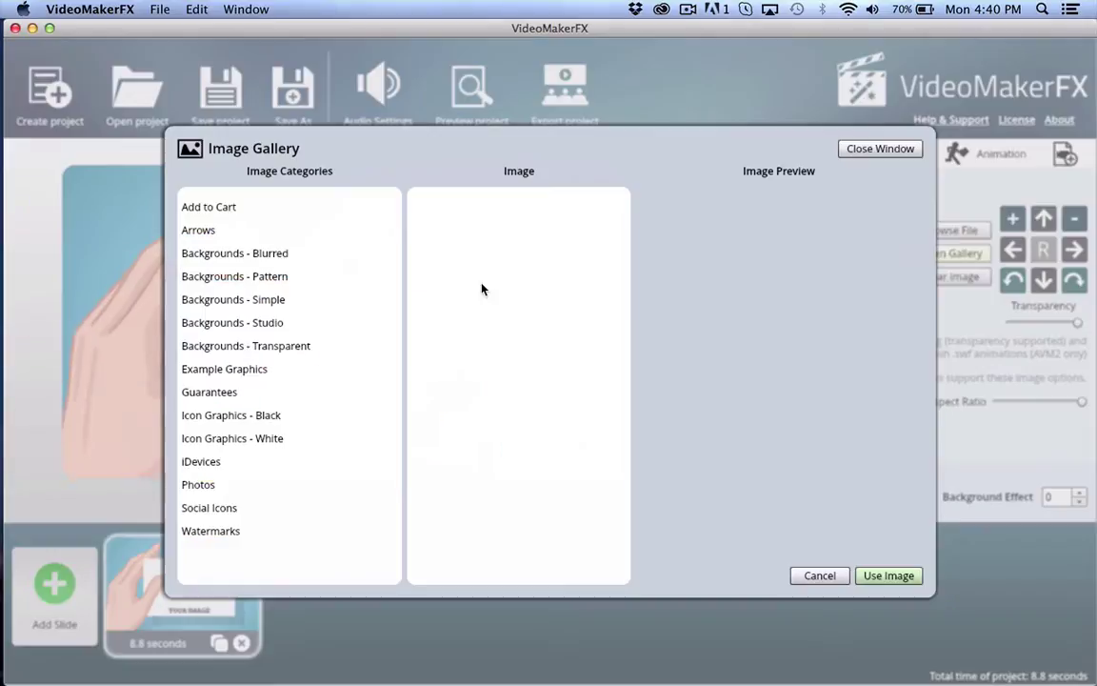
click(813, 575)
click(947, 233)
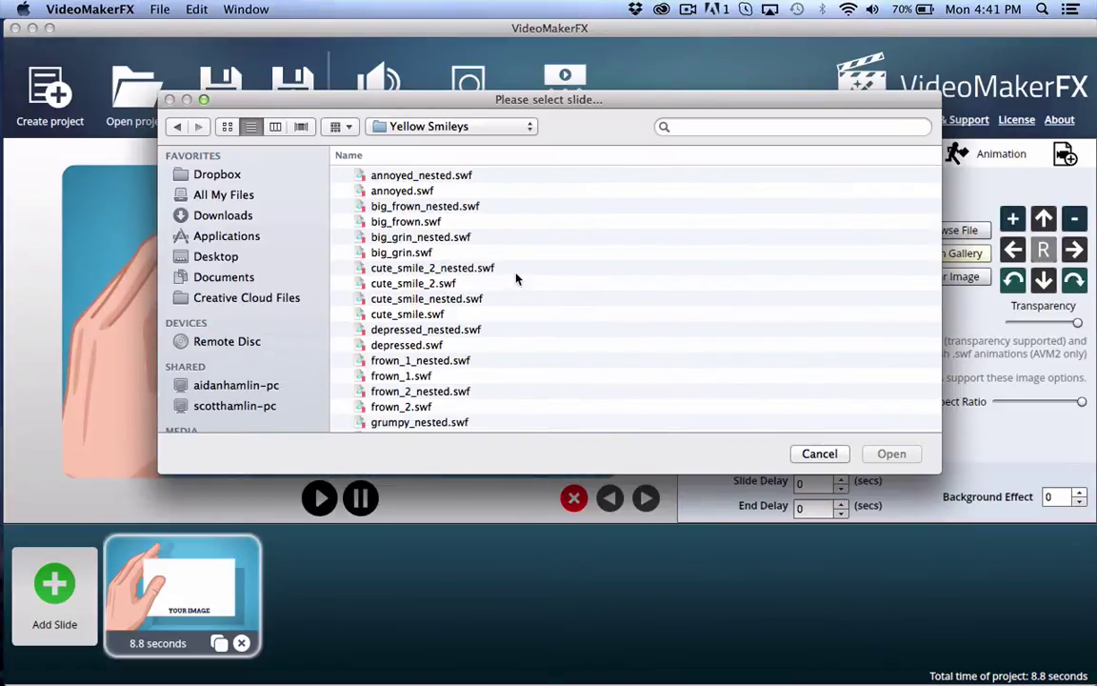
click(423, 317)
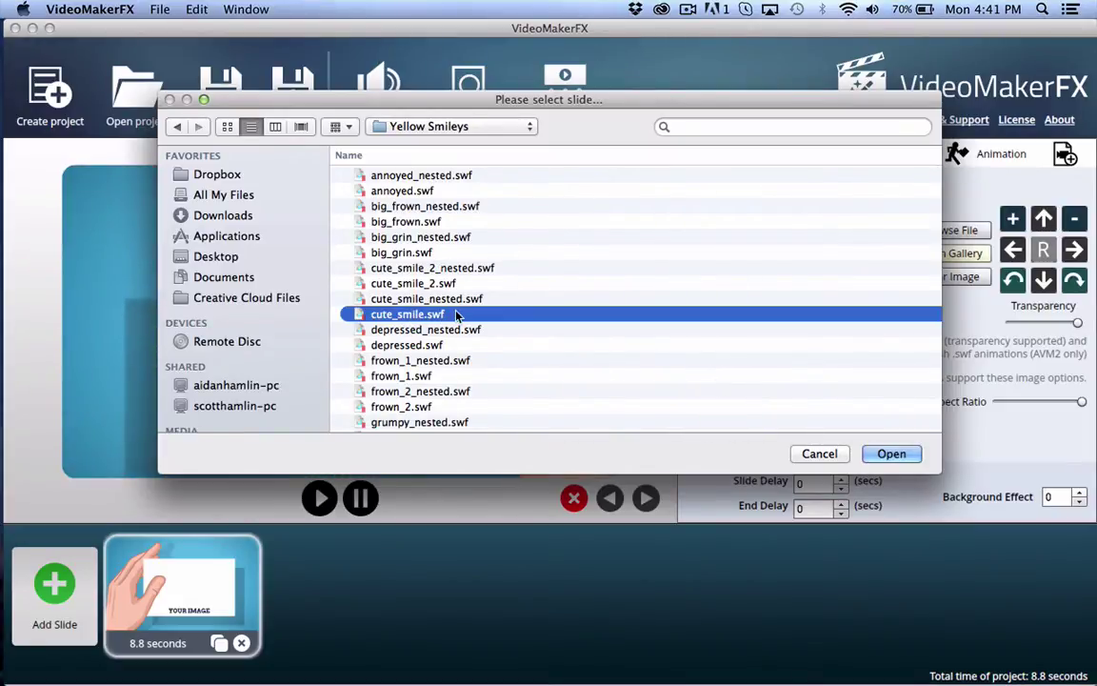
click(439, 299)
click(428, 315)
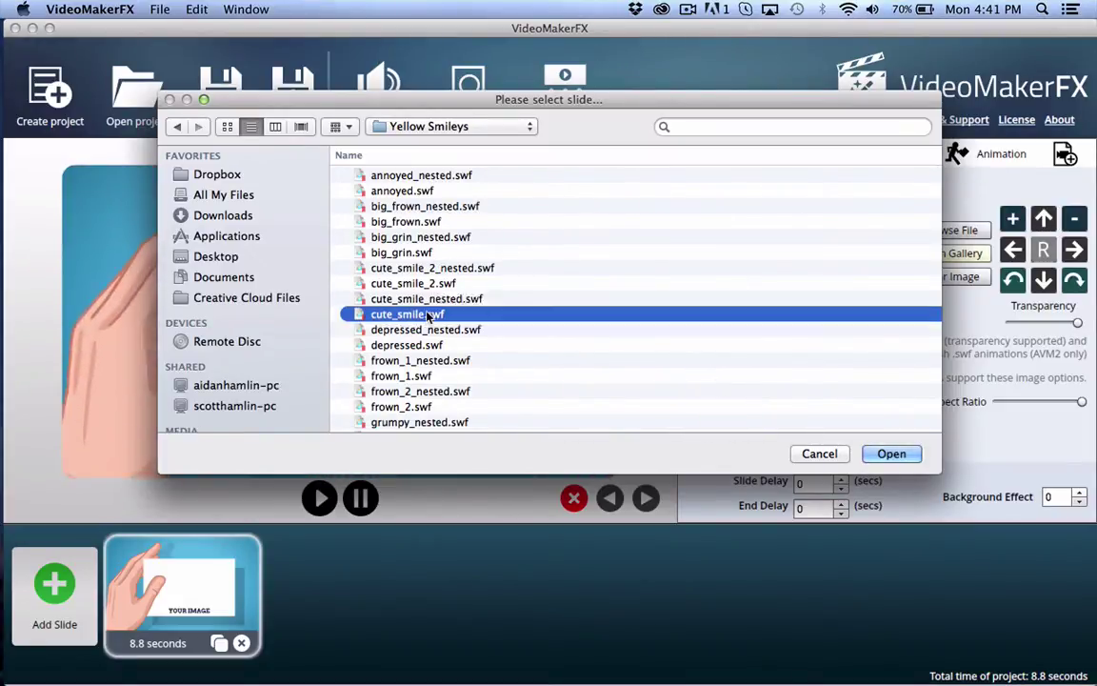
click(877, 461)
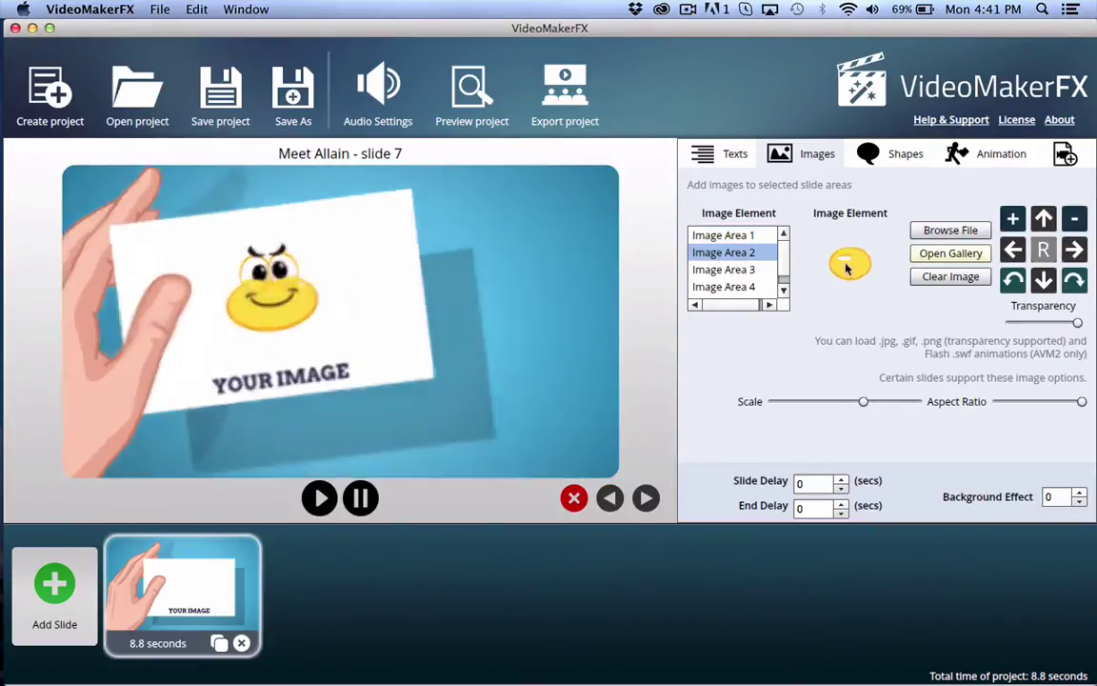
Load annoyed.swf into Image Area 2, then select Image Area 3 to check it.
click(940, 231)
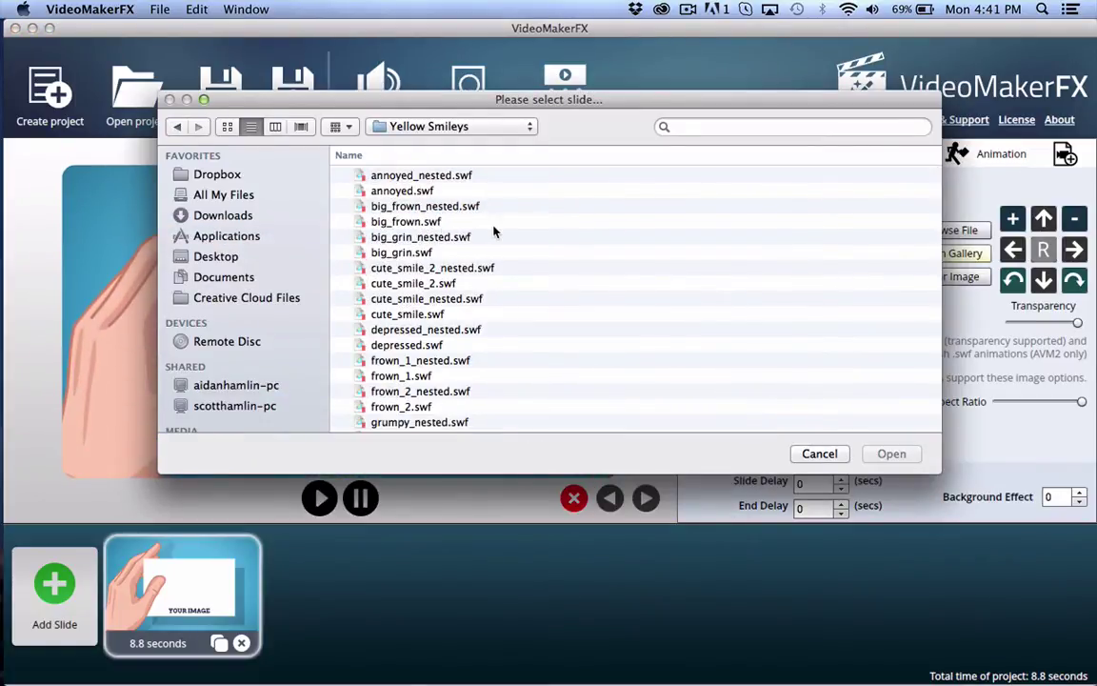
scroll(495, 231, down, 1)
click(423, 187)
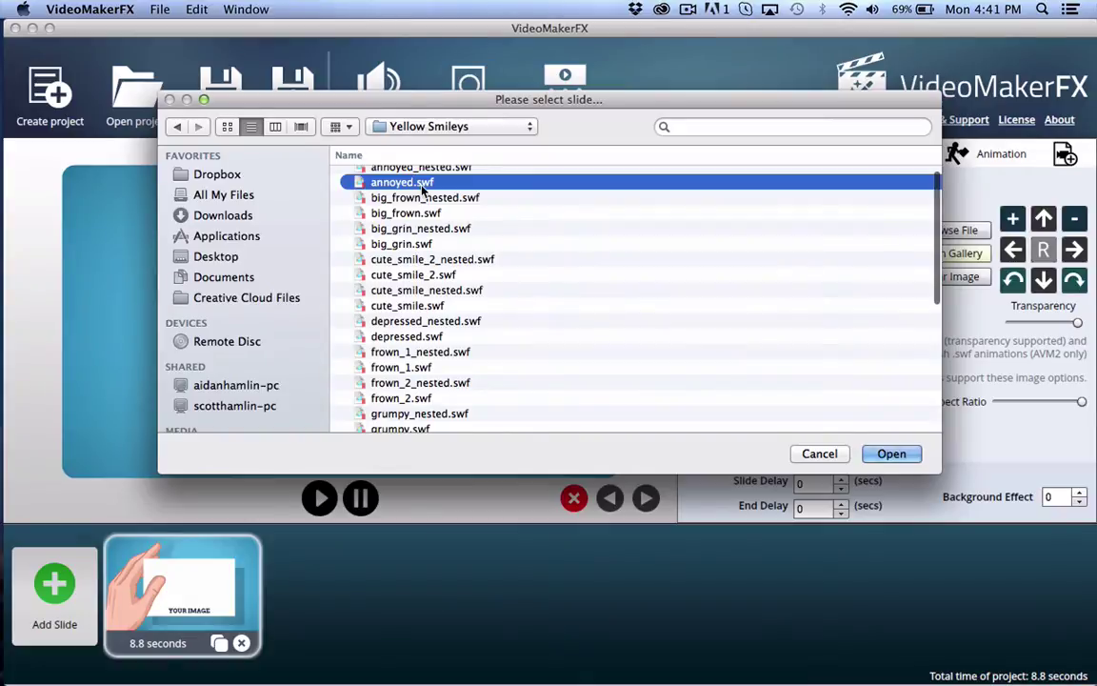
click(868, 456)
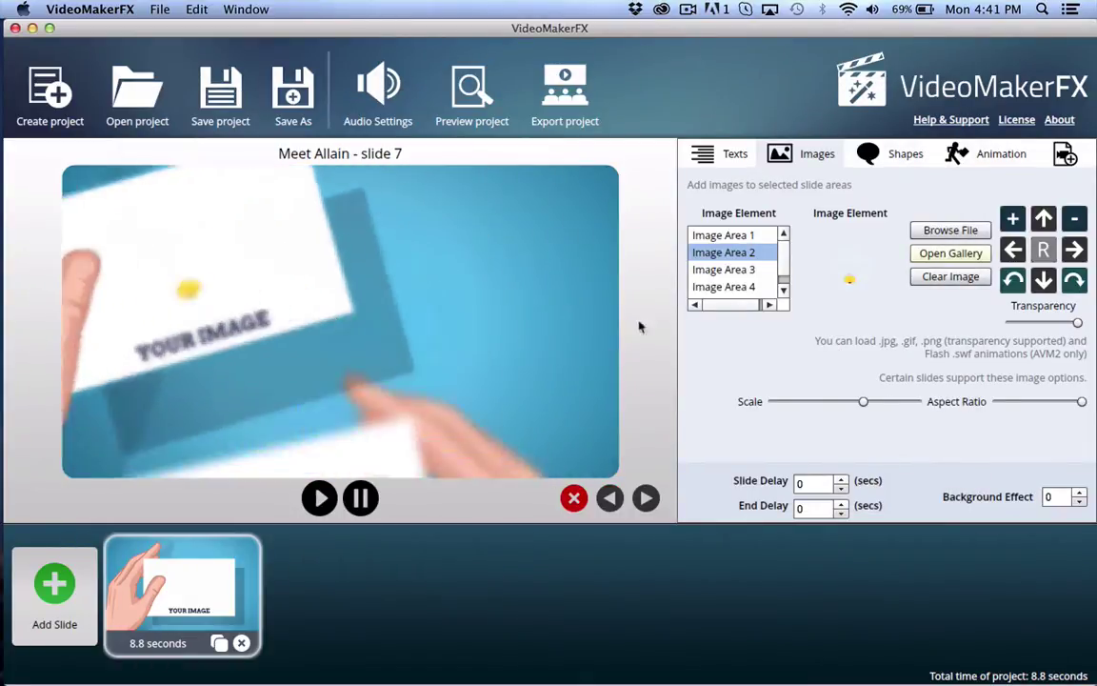
click(739, 273)
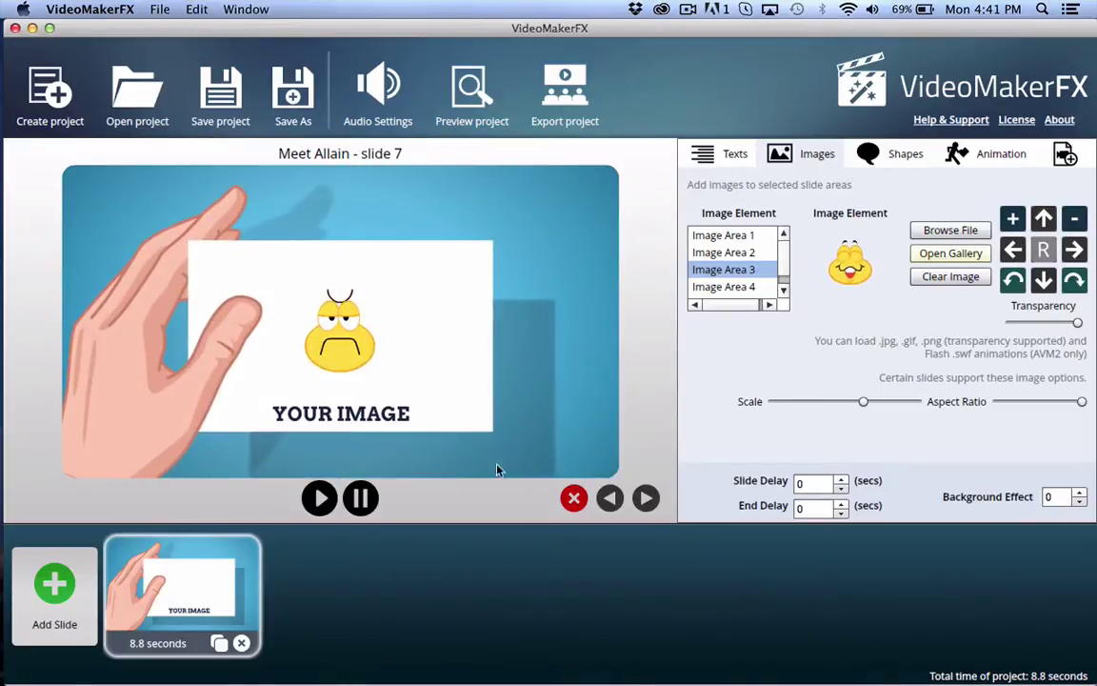
Preview Meet RICHARD layouts 7, 5, 4 and 6, then choose Meet RICHARD - slide 9.
click(54, 585)
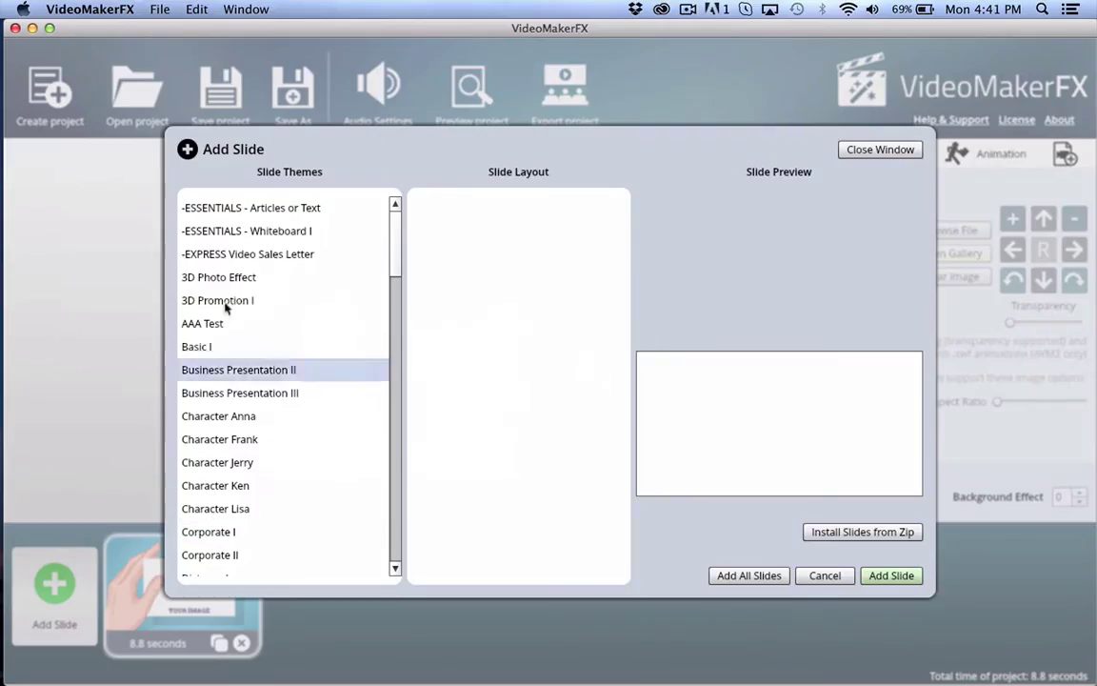
scroll(291, 442, down, 5)
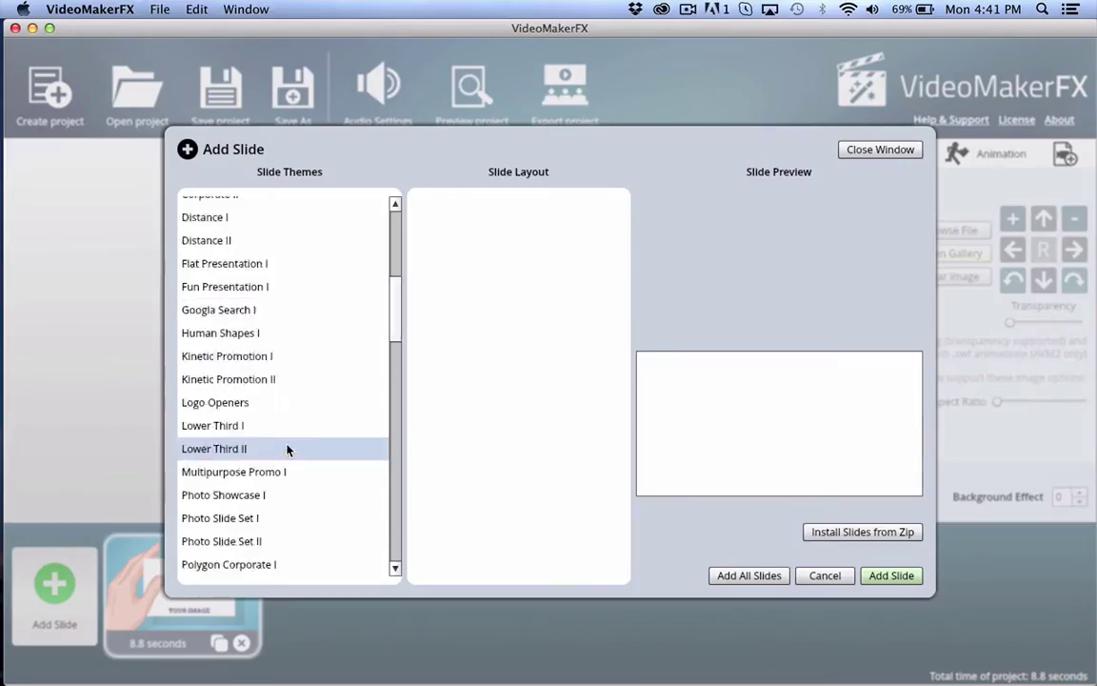
scroll(288, 317, down, 10)
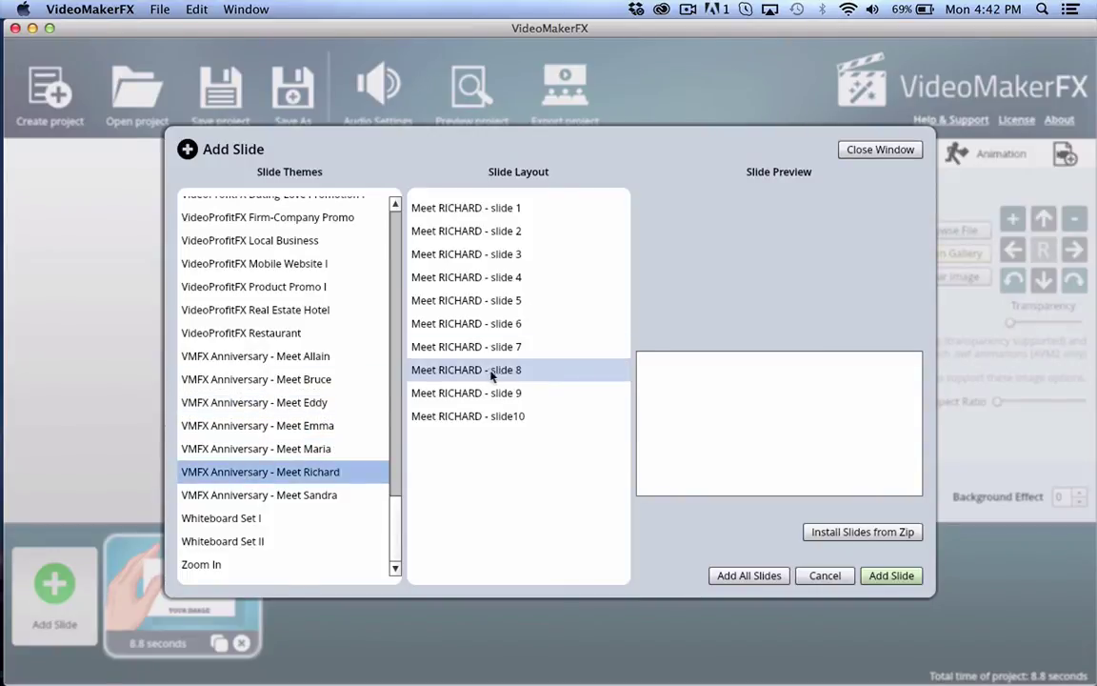
click(471, 347)
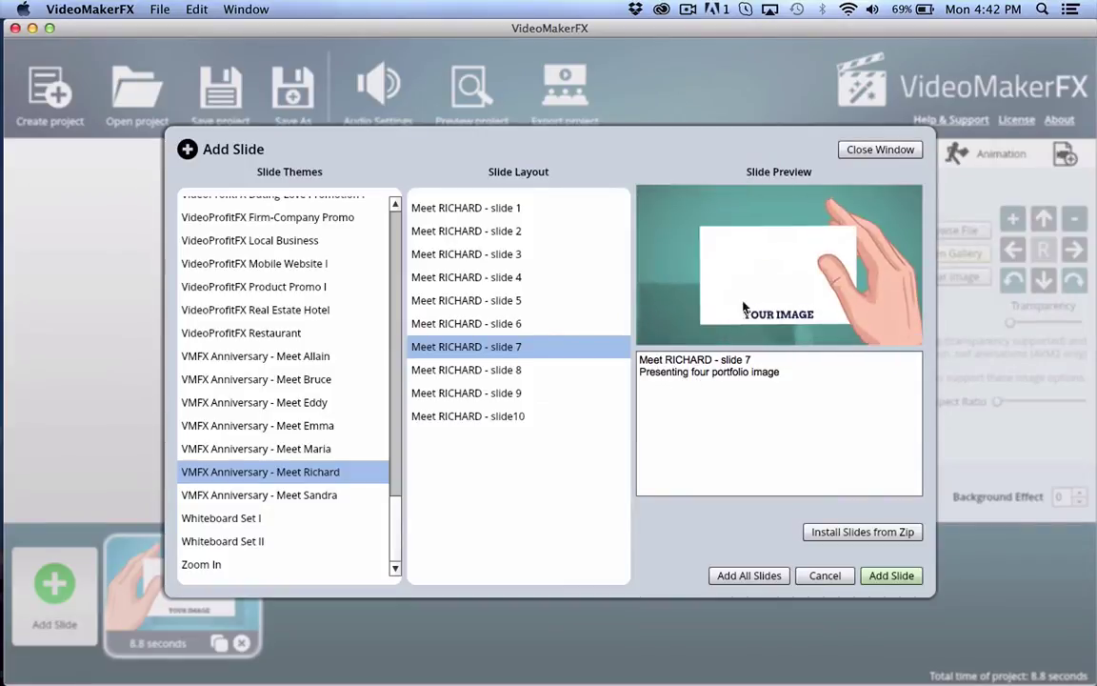
click(488, 303)
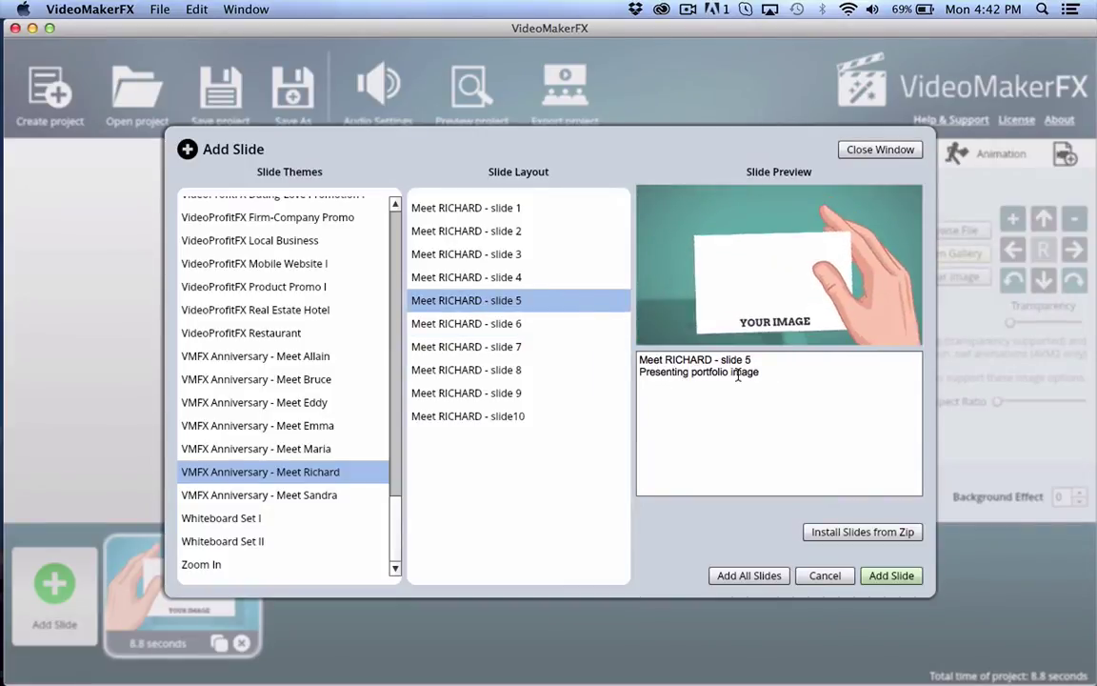
click(494, 279)
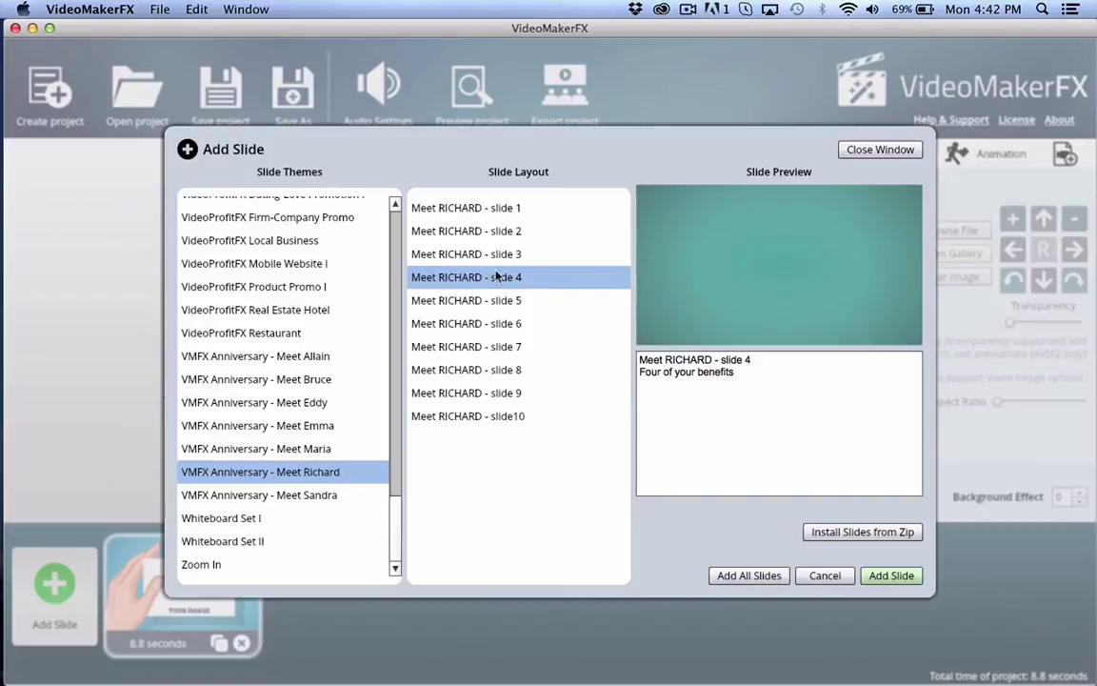
click(451, 305)
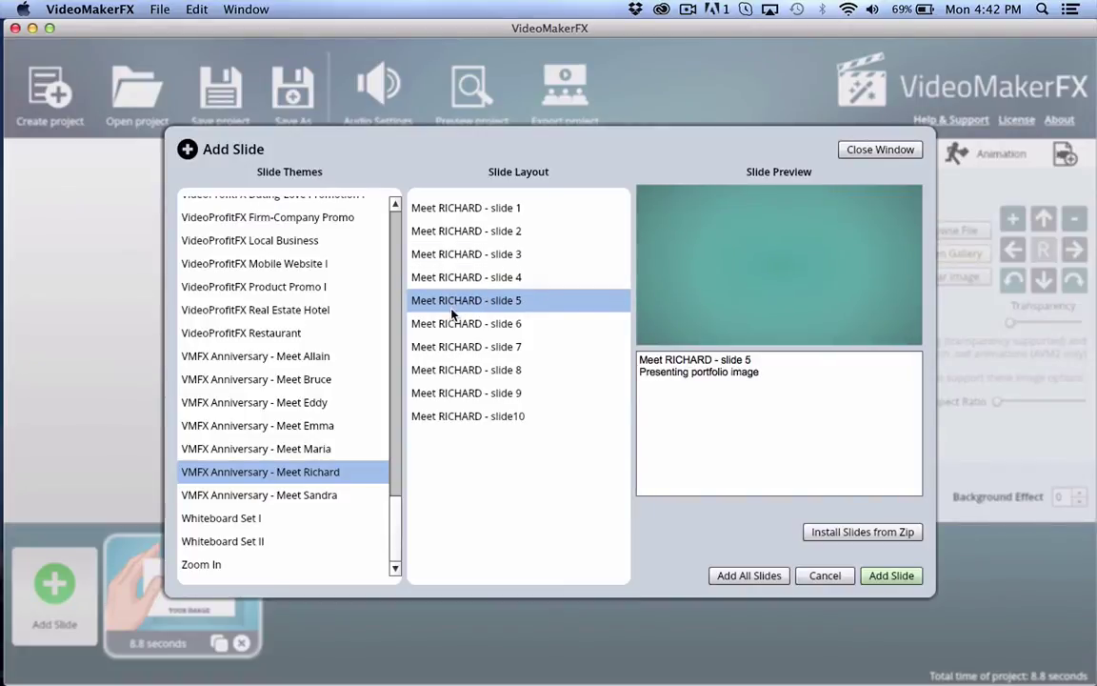
click(520, 322)
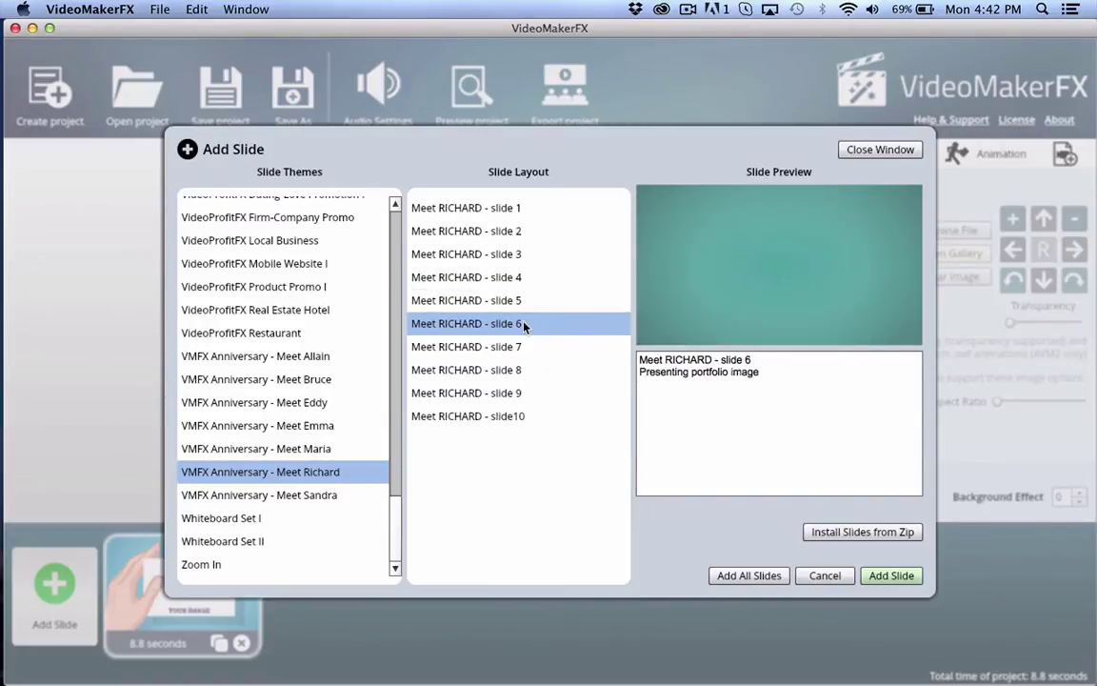
click(472, 391)
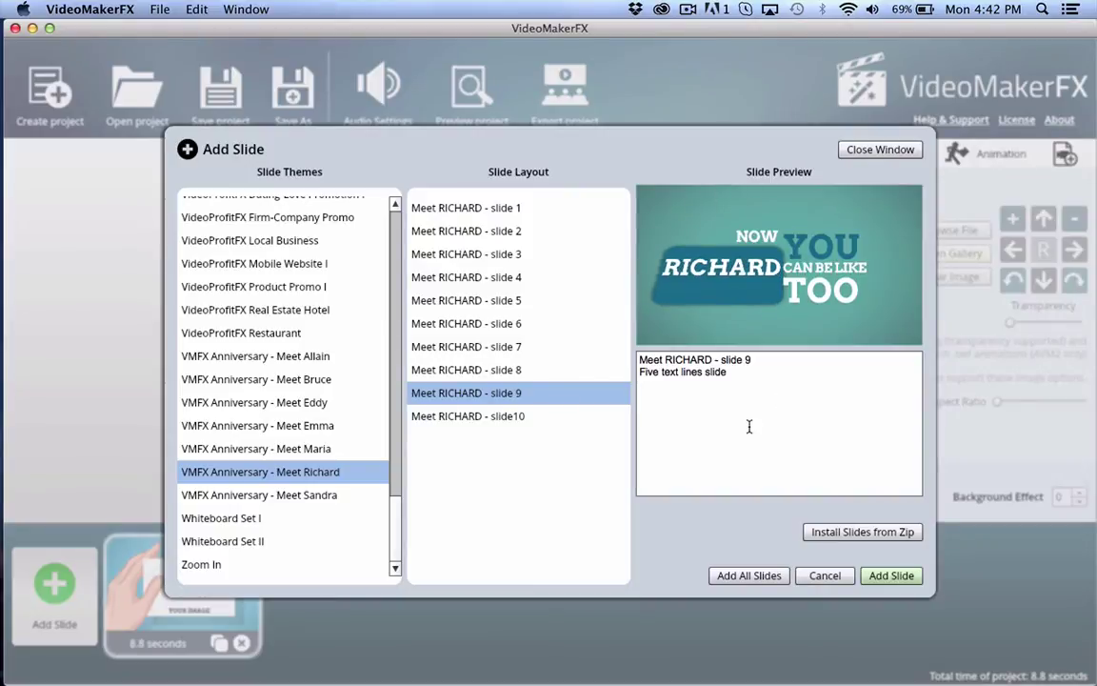
Add the Meet RICHARD slide 9 to the project and review its animation and shape settings.
click(890, 576)
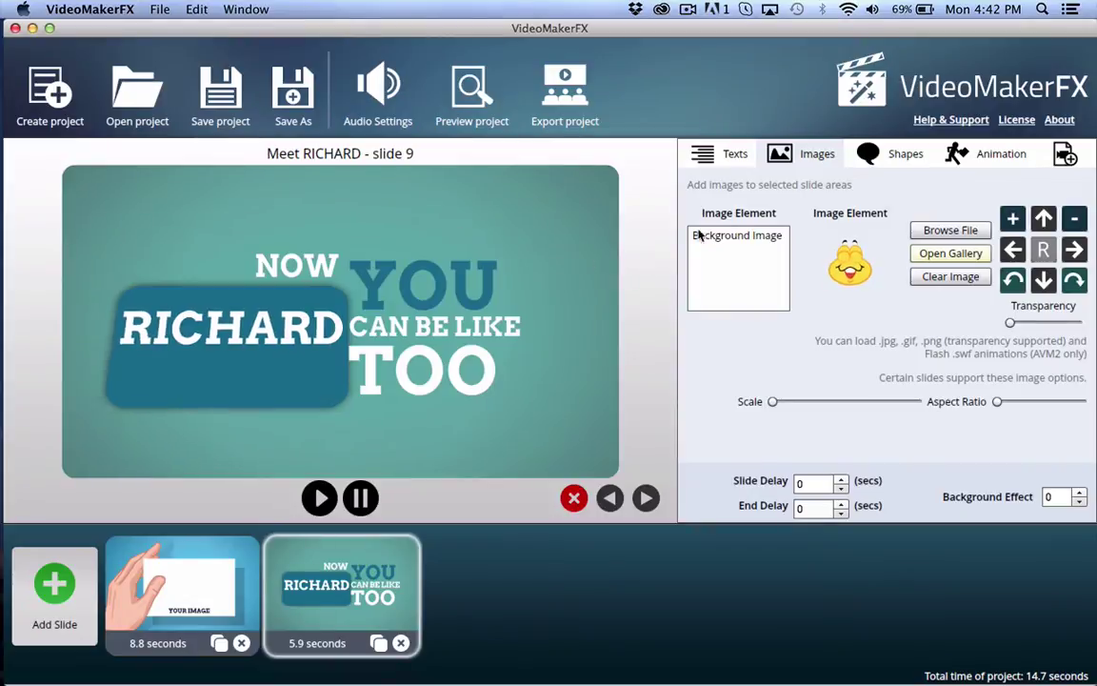
click(985, 155)
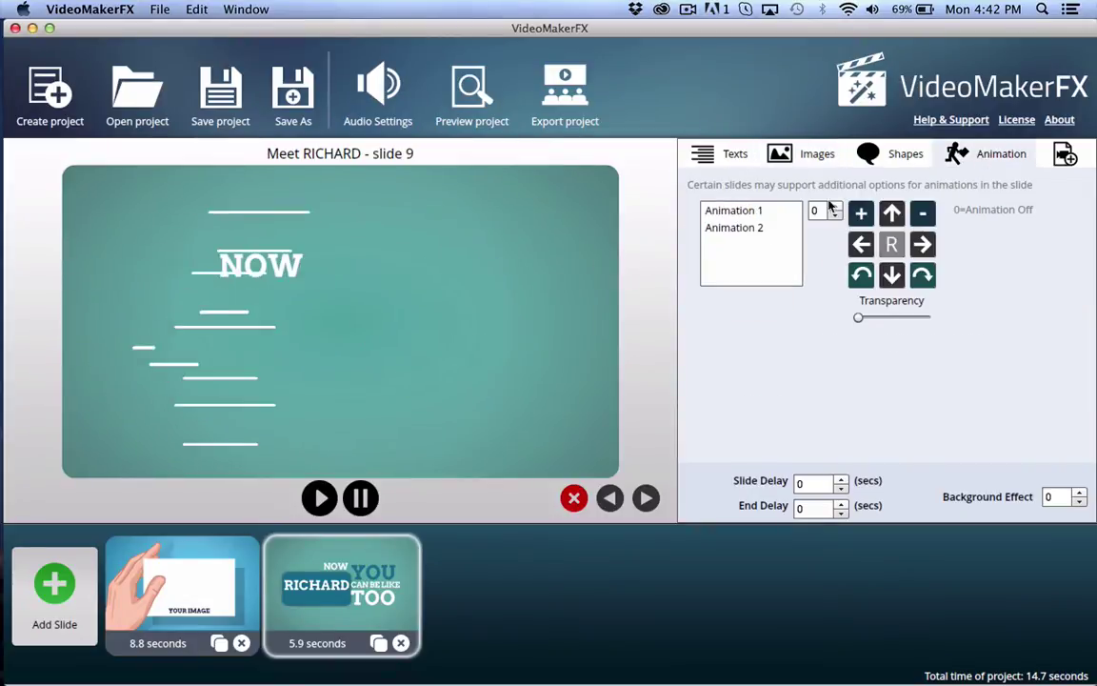
click(889, 158)
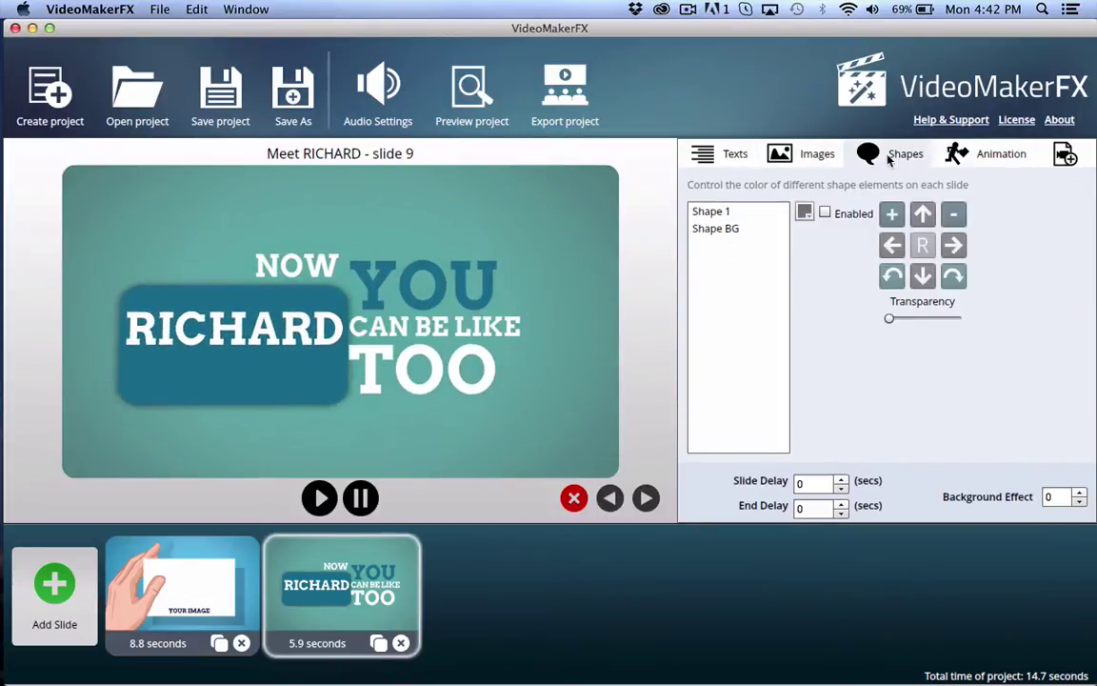
click(721, 230)
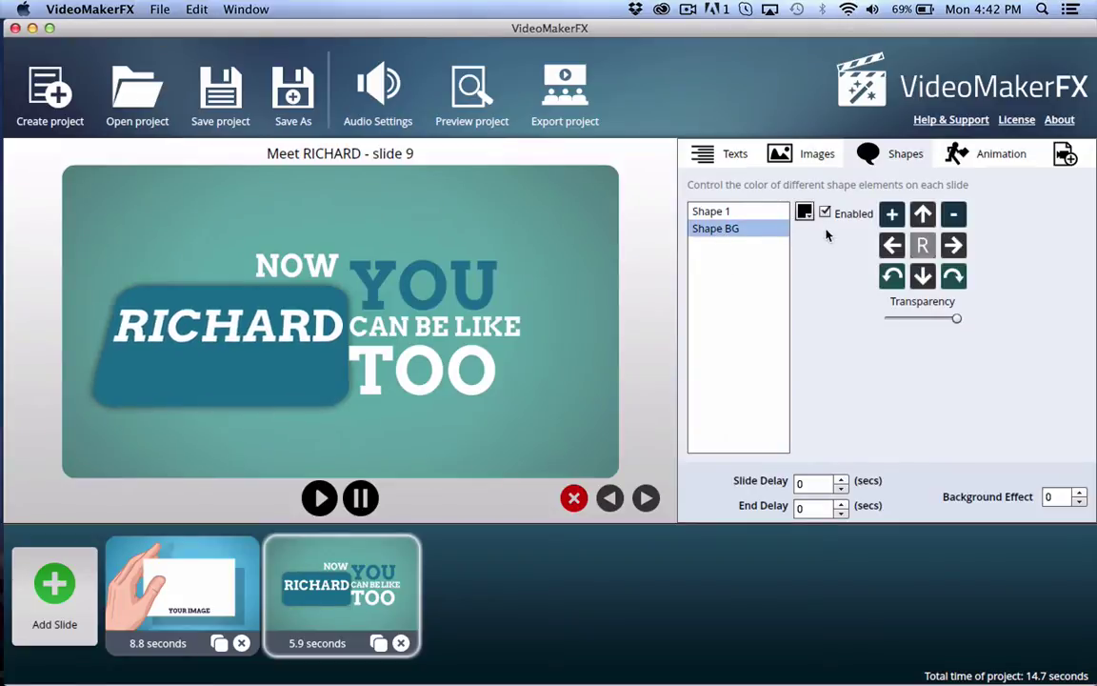
click(725, 213)
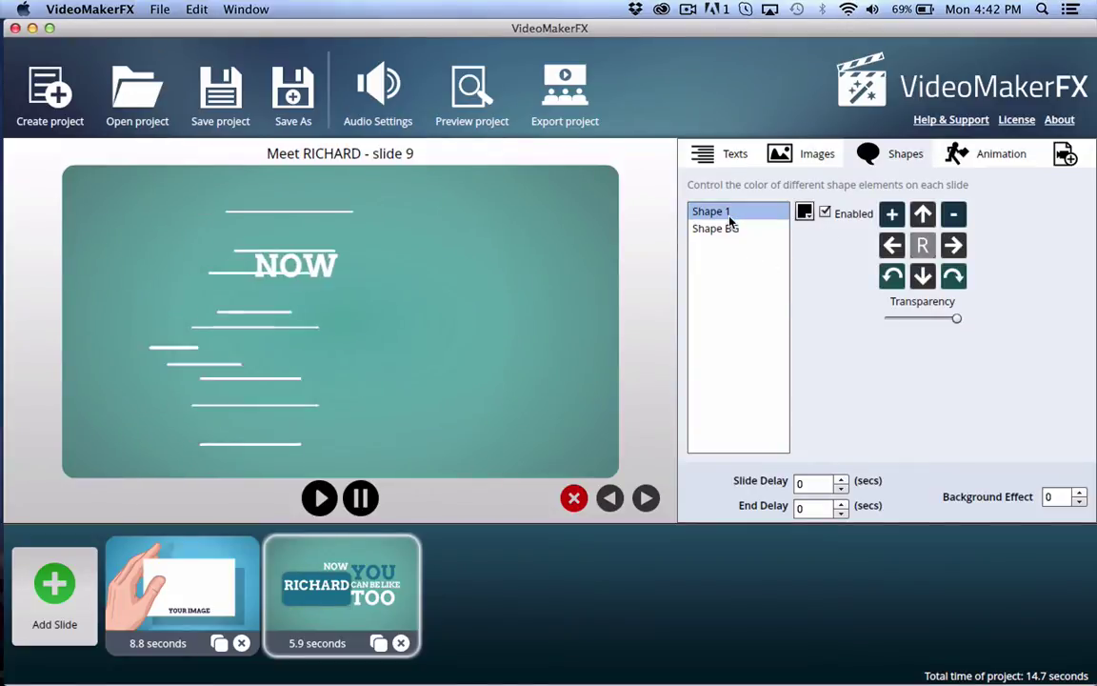
Set big_grin.swf from Yellow Smileys as the slide's background image.
click(807, 158)
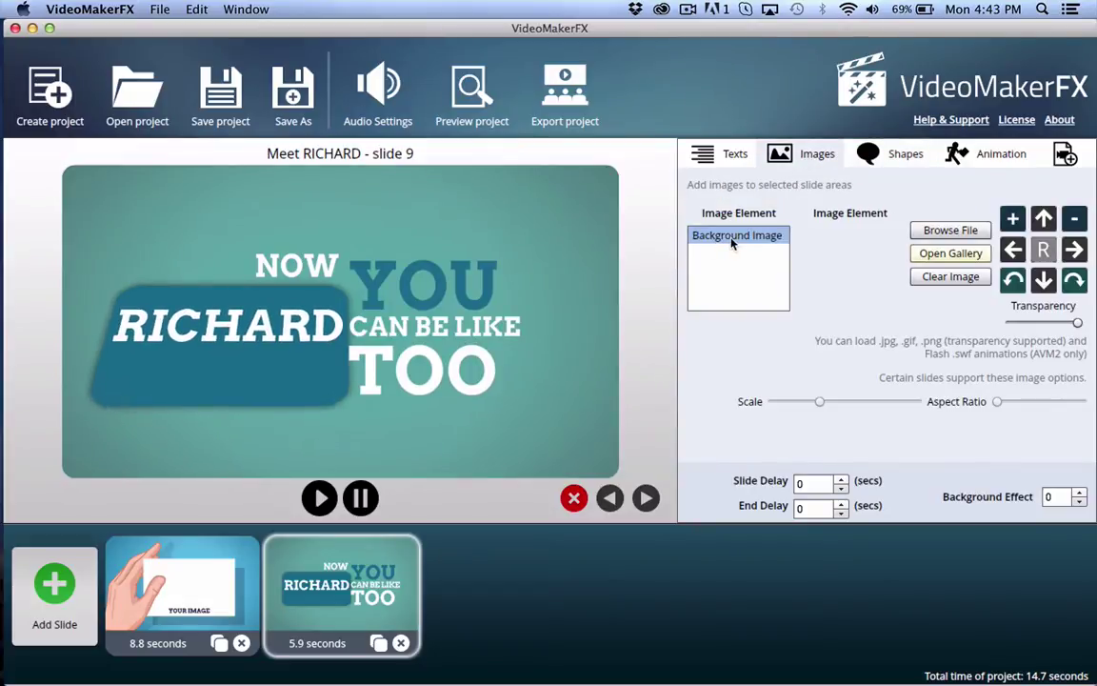
click(921, 233)
click(401, 253)
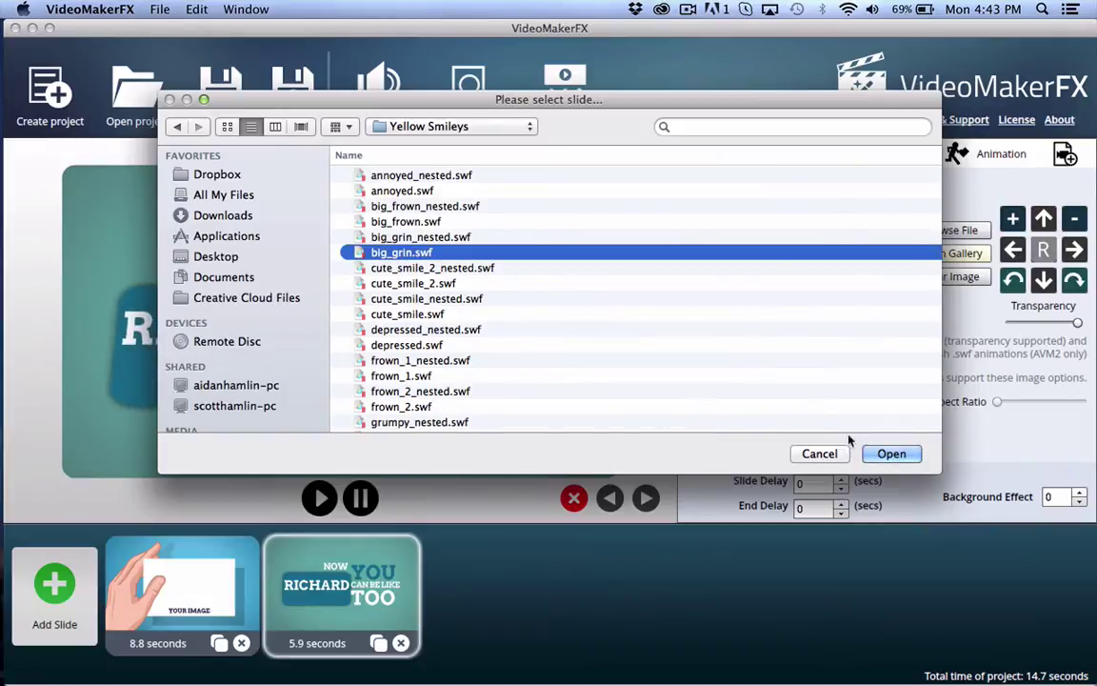
click(889, 453)
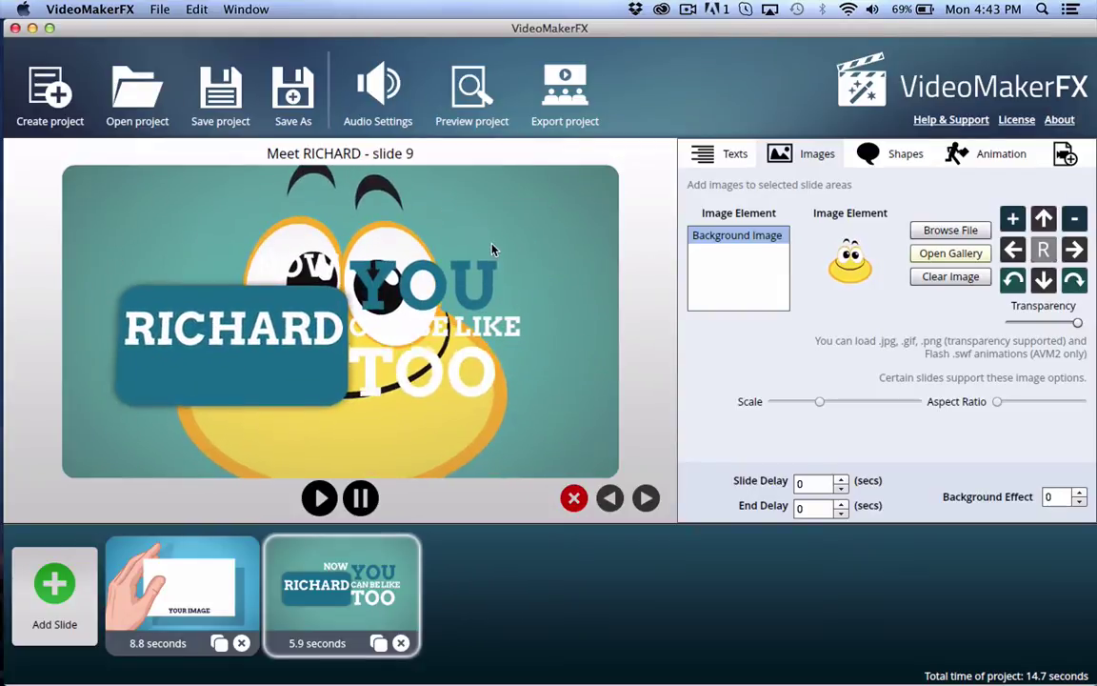
click(729, 156)
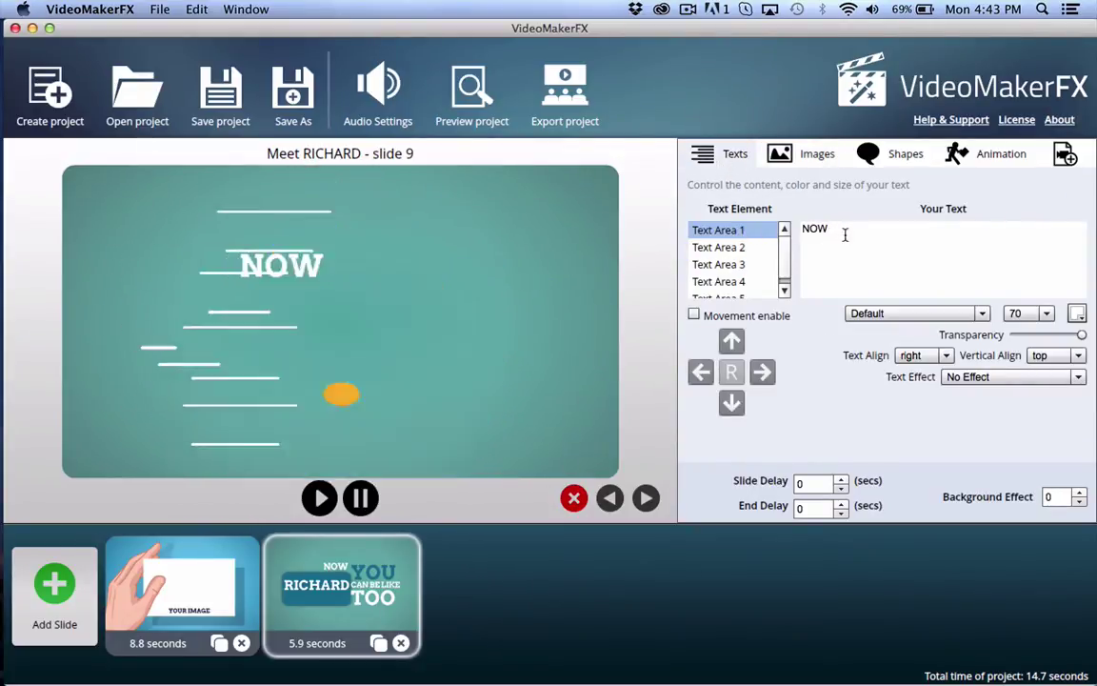
Delete NOW from Text Area 1 and review the YOU, CAN BE LIKE and RICHARD text areas.
double_click(845, 232)
key(BackSpace)
click(758, 250)
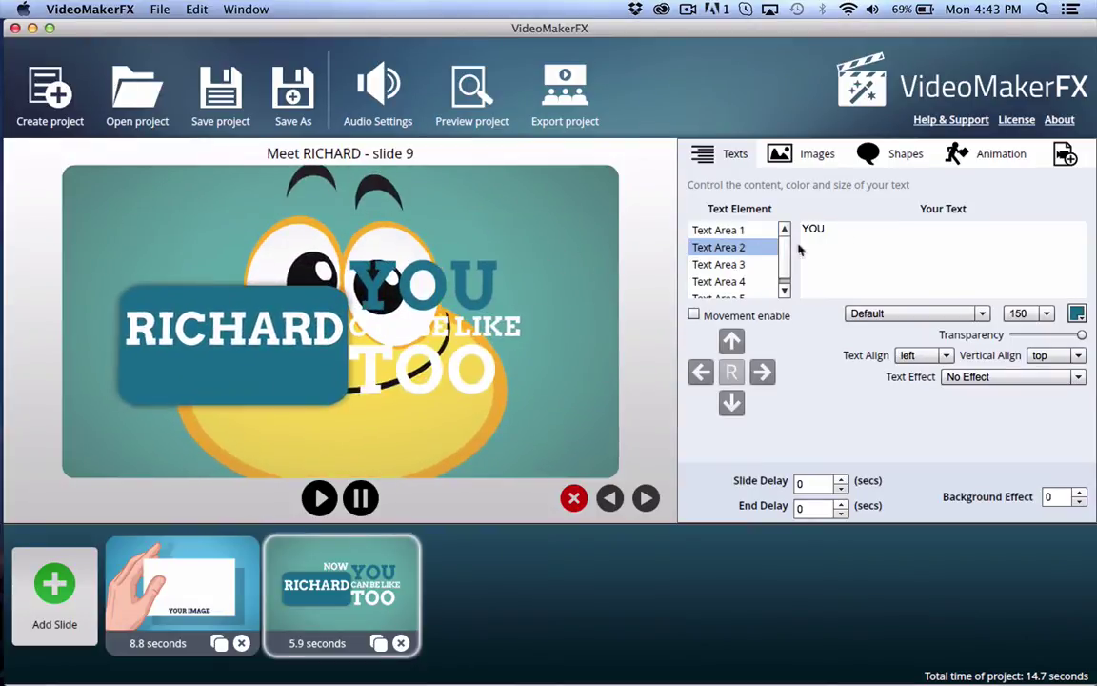
click(735, 265)
triple_click(876, 238)
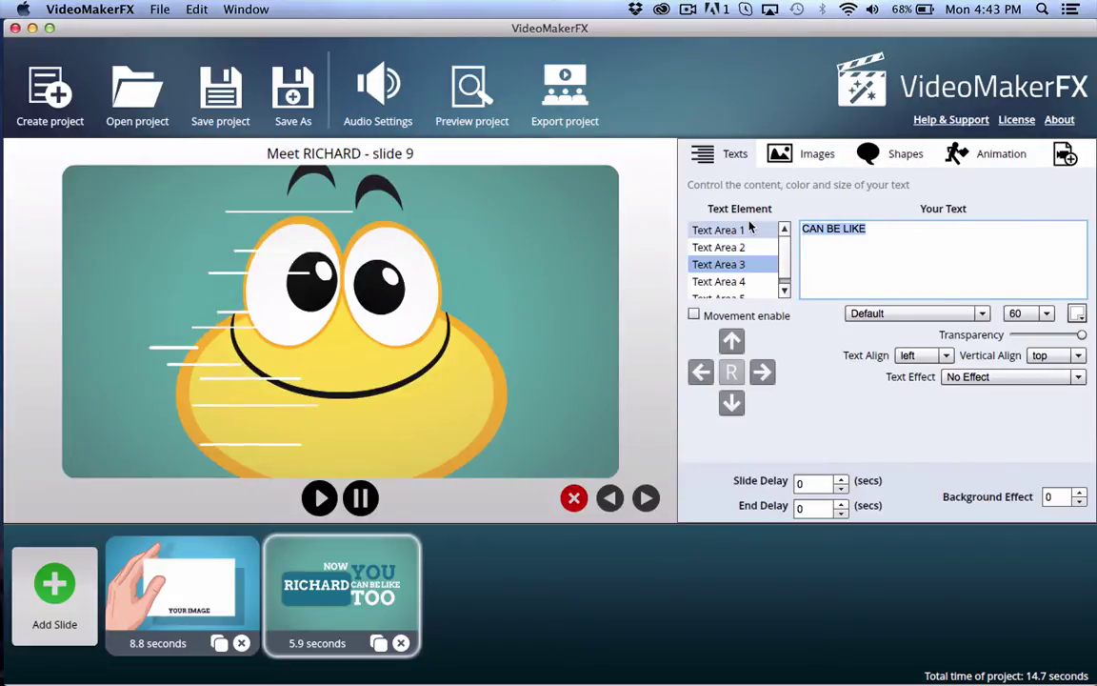
click(771, 282)
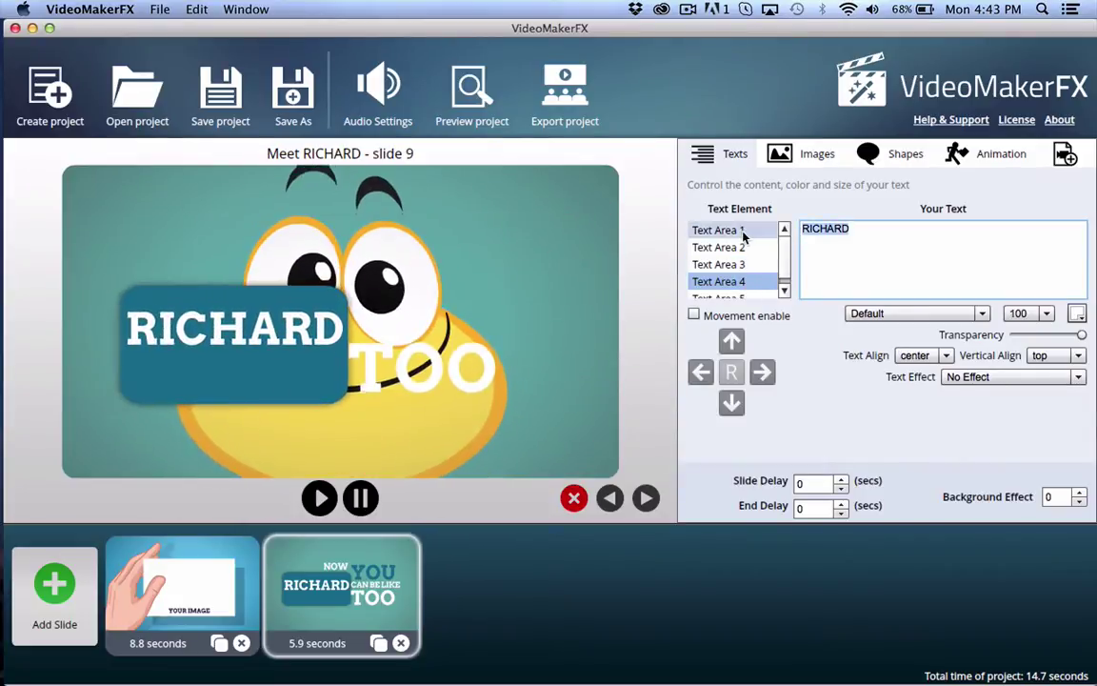
Clear the TOO text from Text Area 5.
scroll(741, 293, down, 1)
click(740, 292)
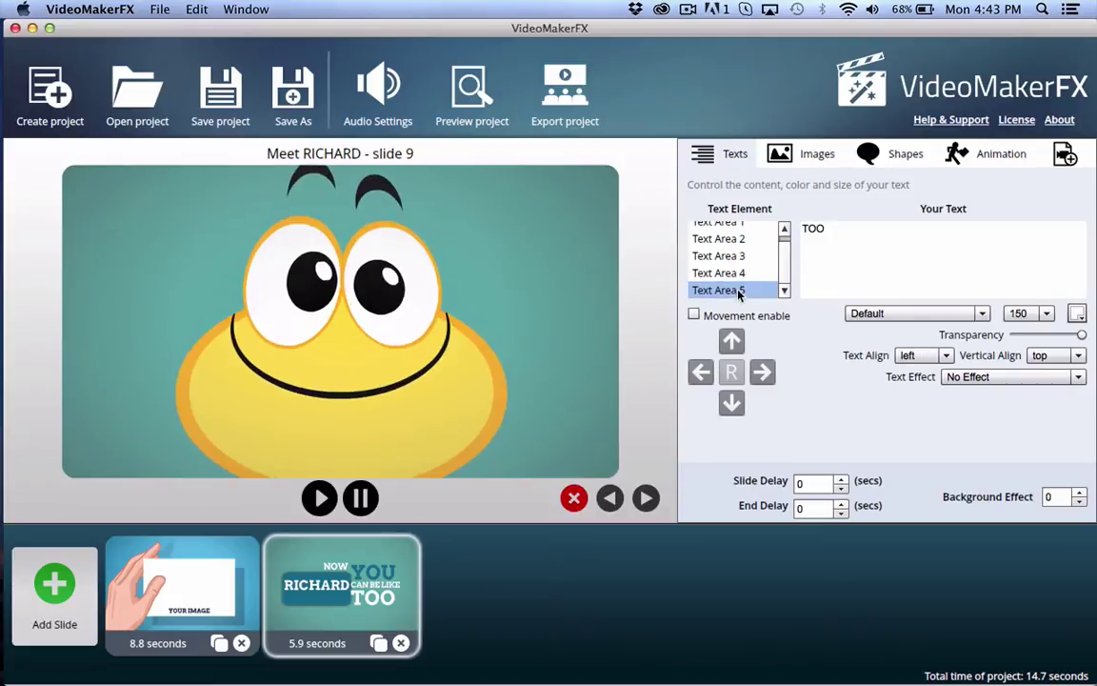
click(847, 247)
key(super+a)
key(BackSpace)
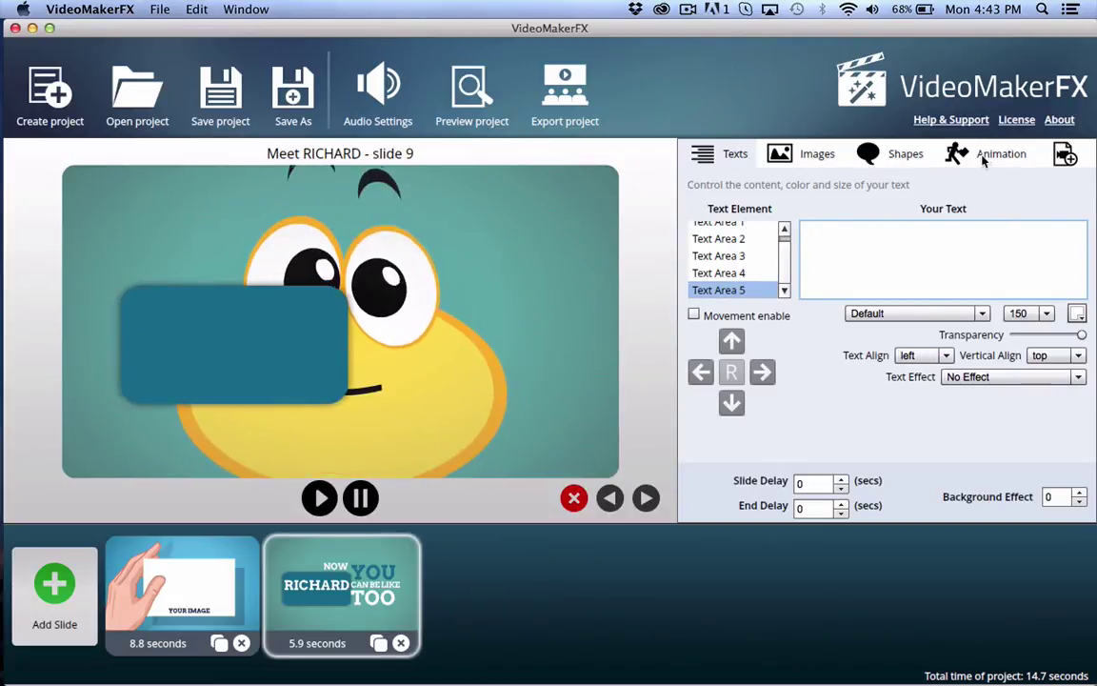
click(984, 162)
Review the Meet RICHARD slide's Shapes and Animation settings.
click(891, 156)
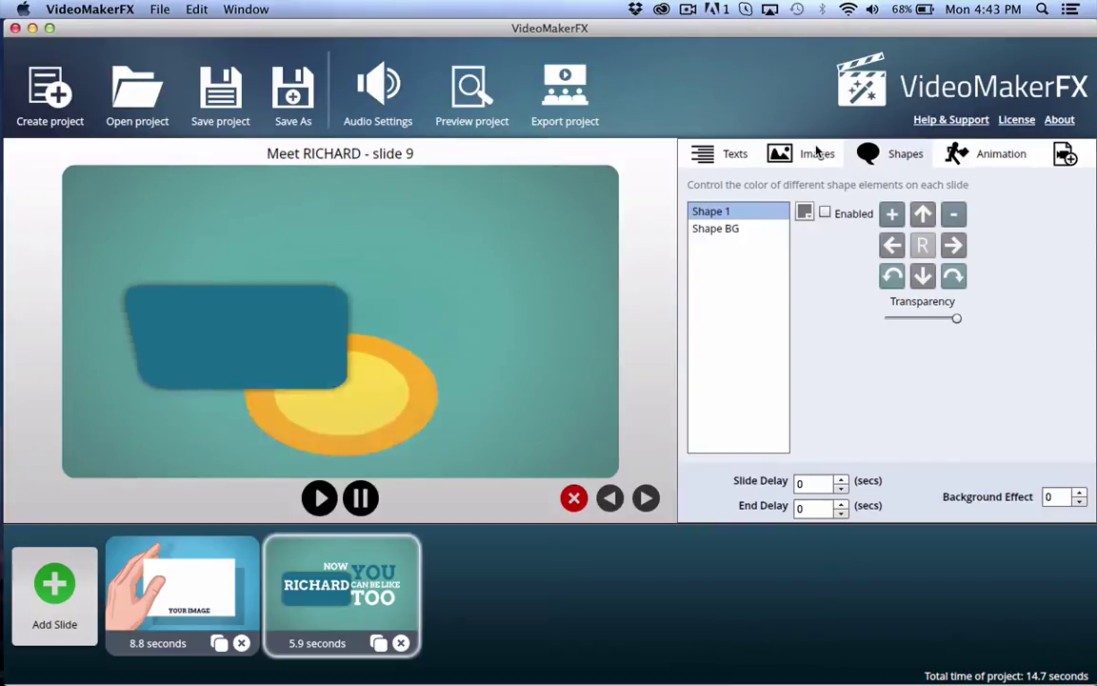
click(957, 158)
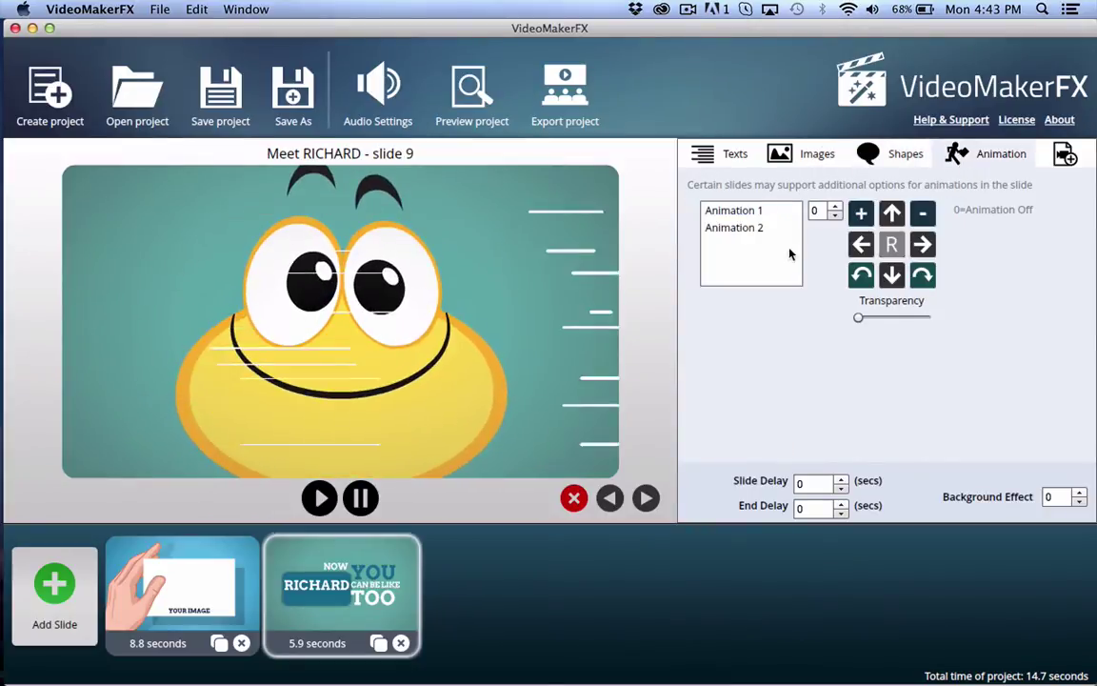
click(866, 158)
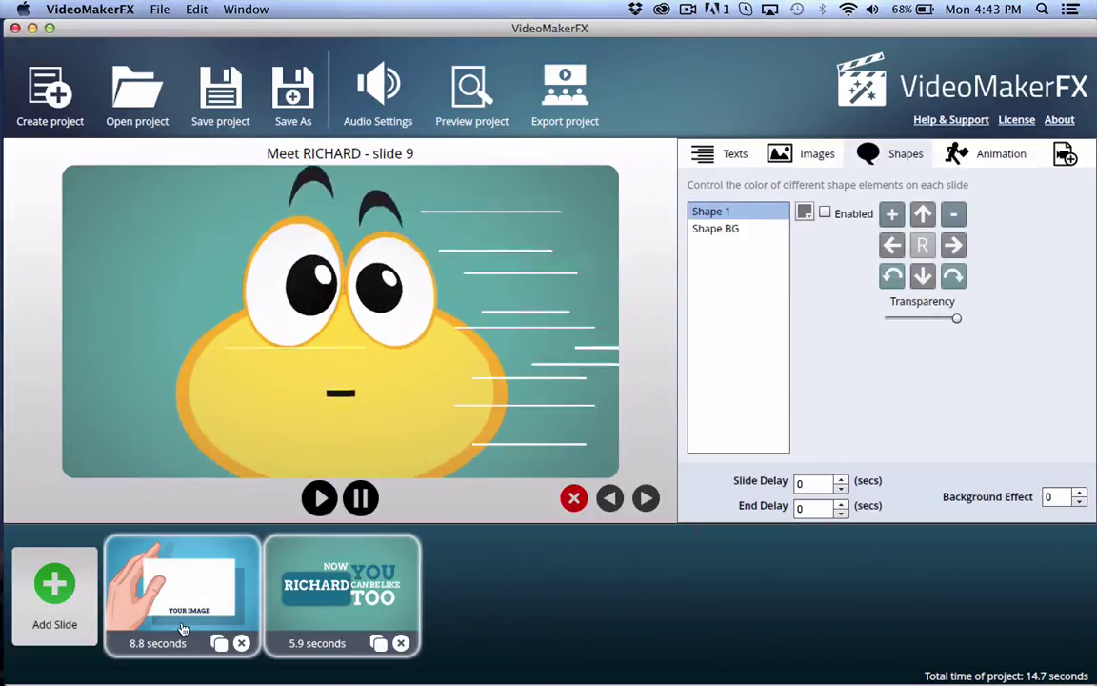
Delete the Meet RICHARD slide and change Text Area 1's caption to 'Hello'.
click(400, 643)
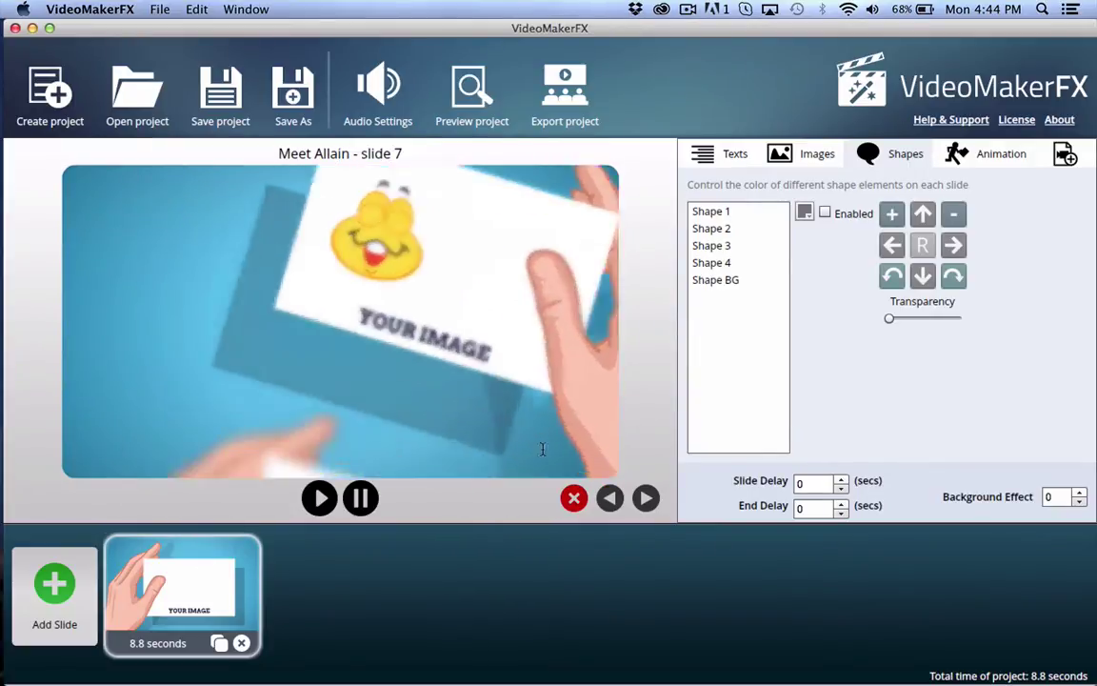
click(730, 156)
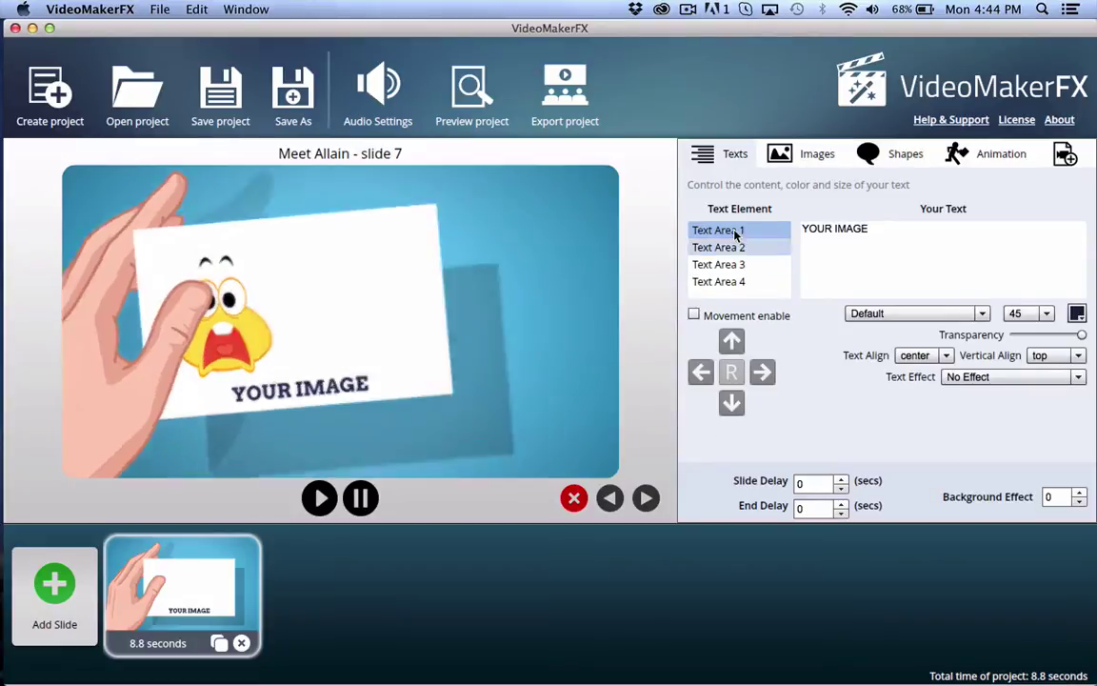
drag(872, 235, 786, 225)
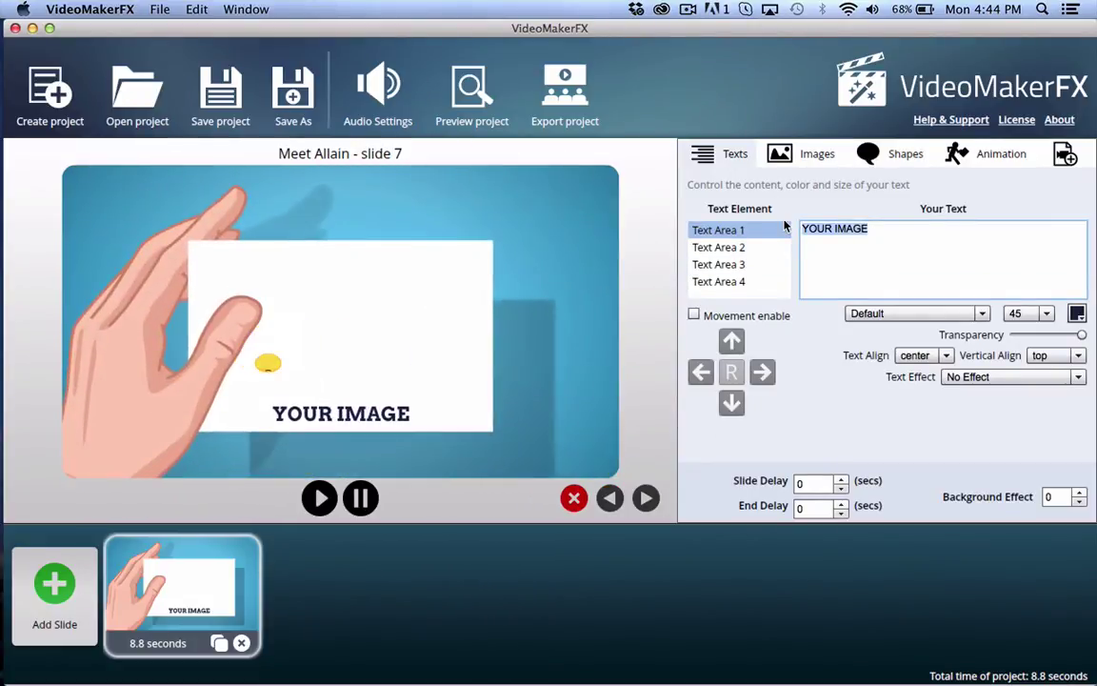
text(Hello)
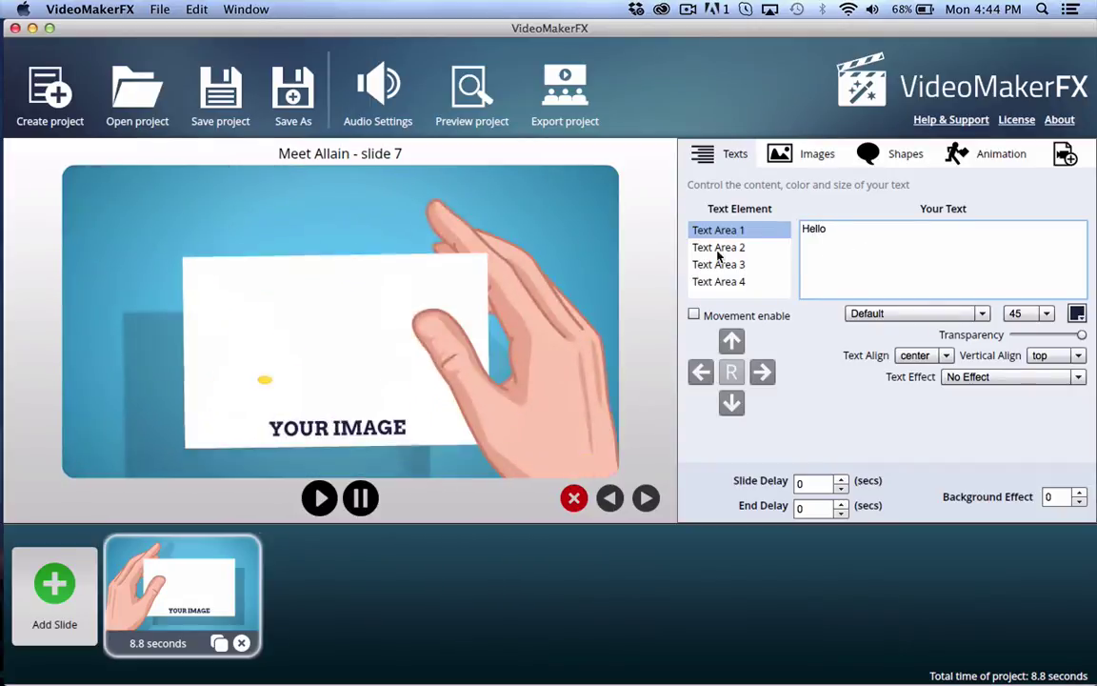
Replace Text Area 2's YOUR IMAGE text with 'Text 2'.
click(726, 247)
click(733, 243)
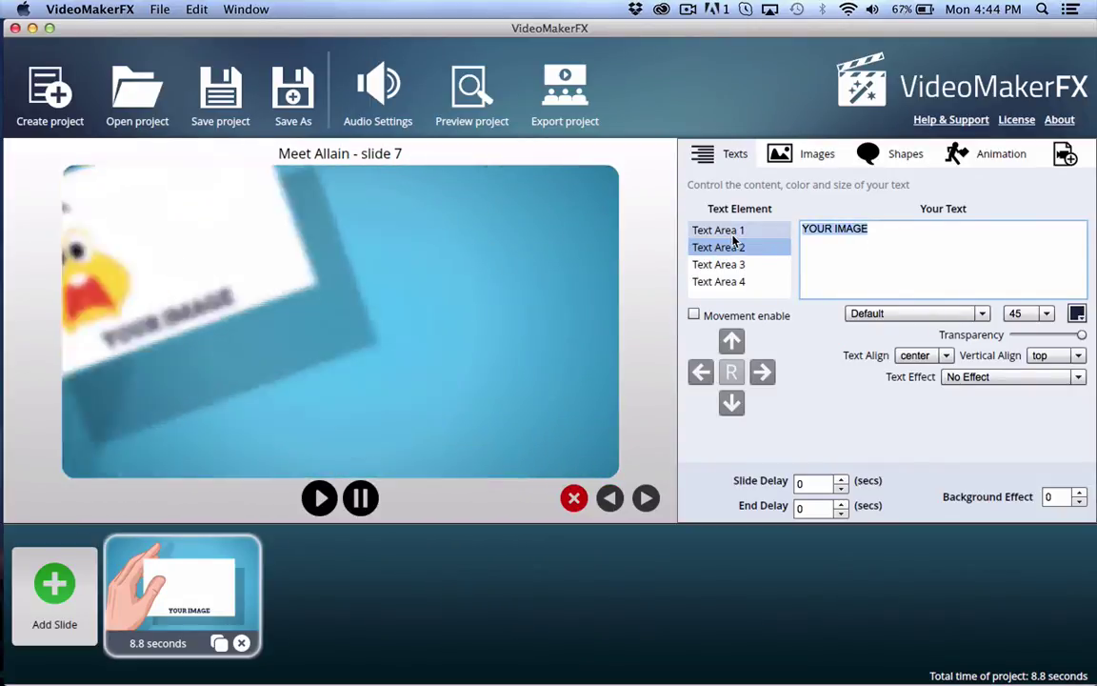
key(BackSpace)
text(Text 2)
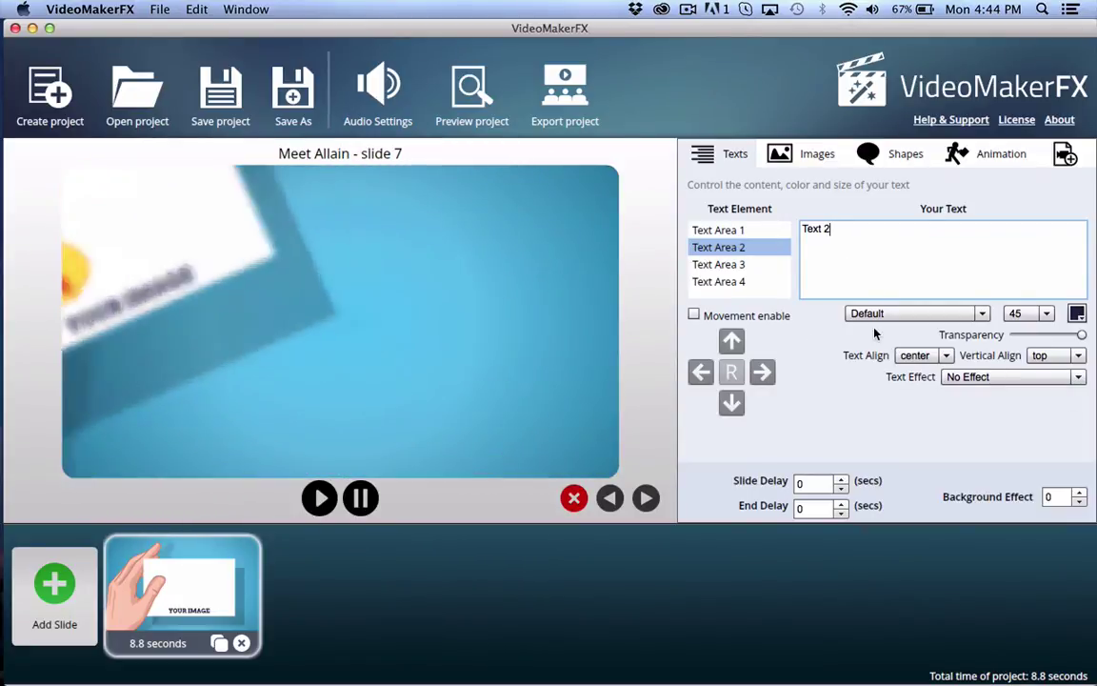
Start a new slide and preview Whiteboard Set I layouts 5, 6, 8, 9, 11, 12 and 13.
click(54, 575)
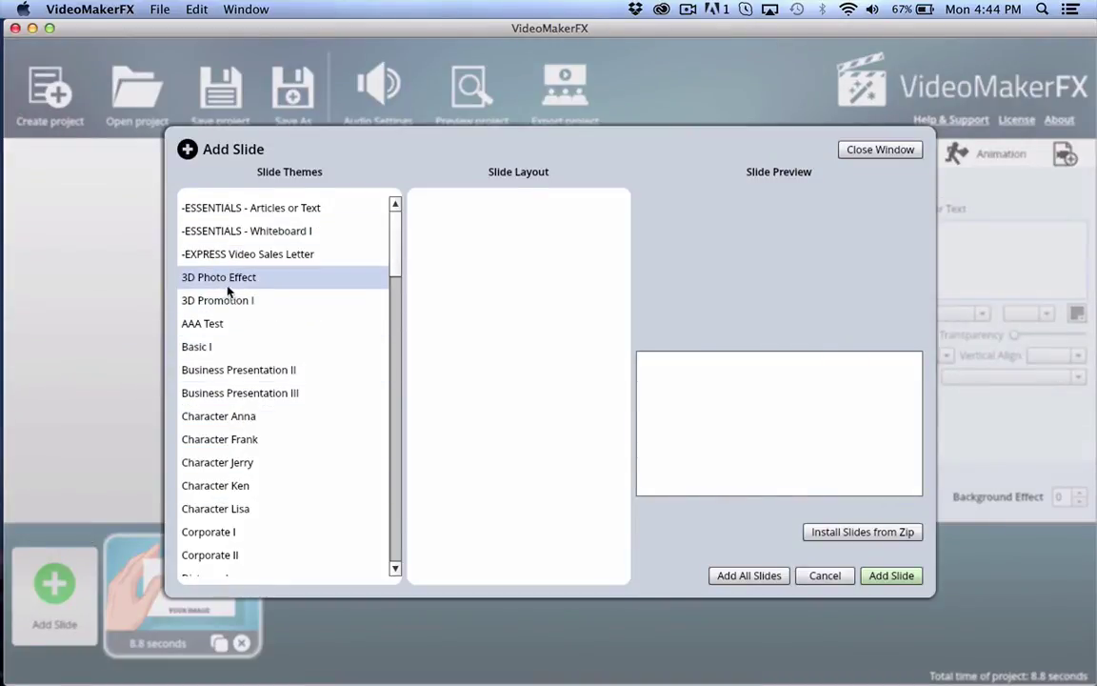
scroll(271, 329, down, 3)
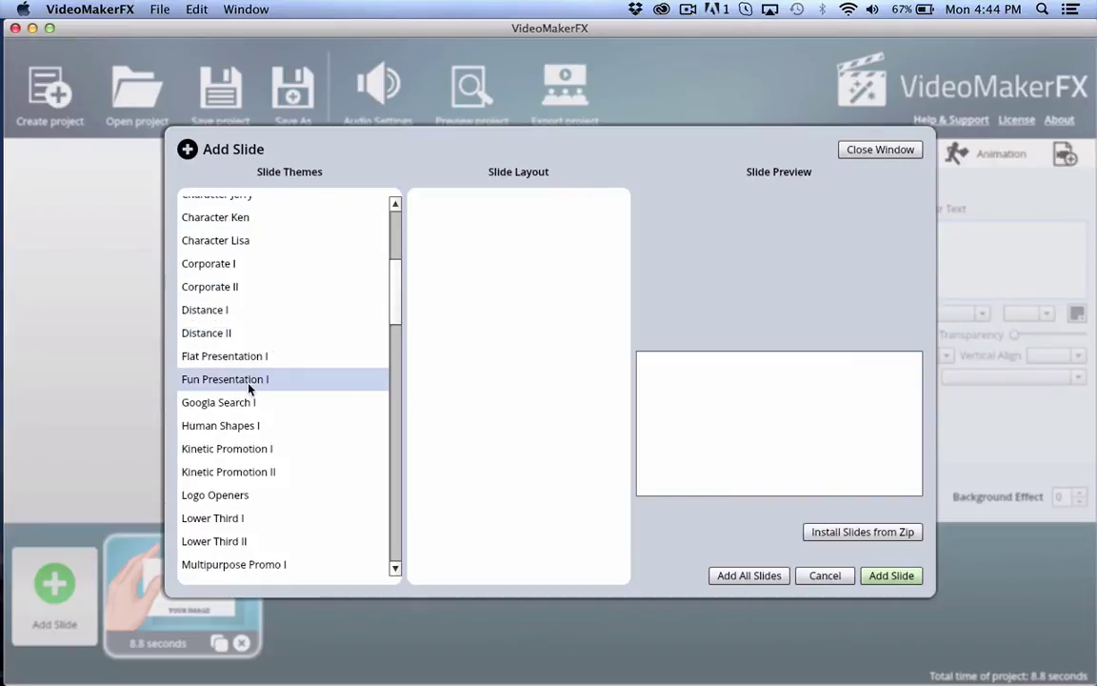
scroll(226, 419, down, 4)
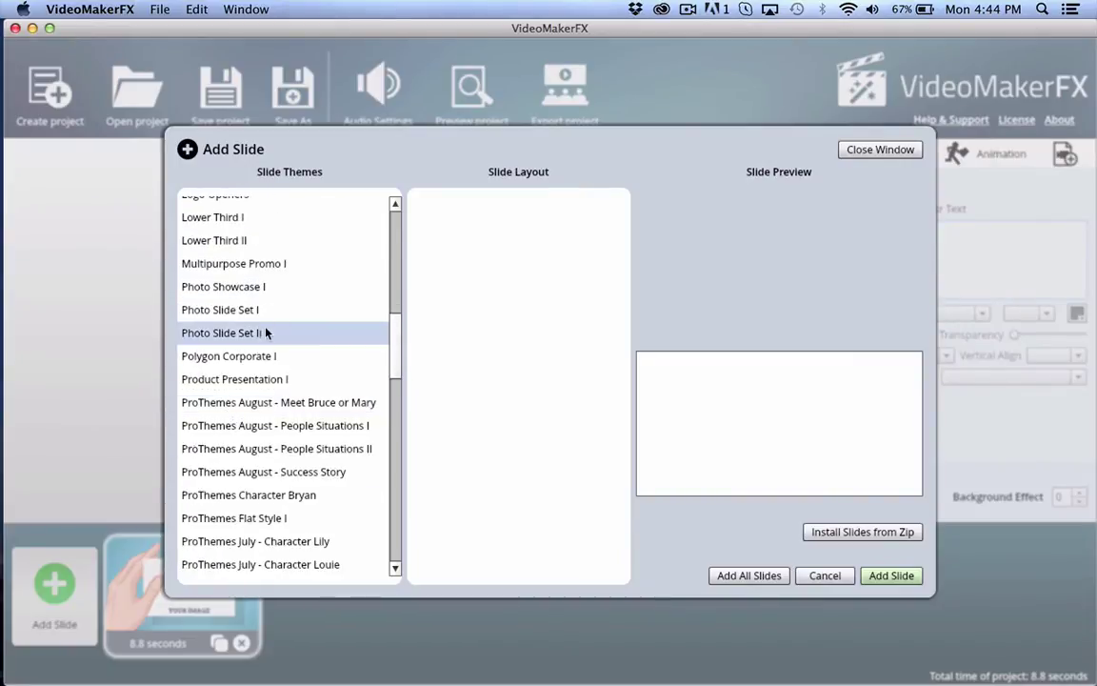
scroll(270, 365, down, 6)
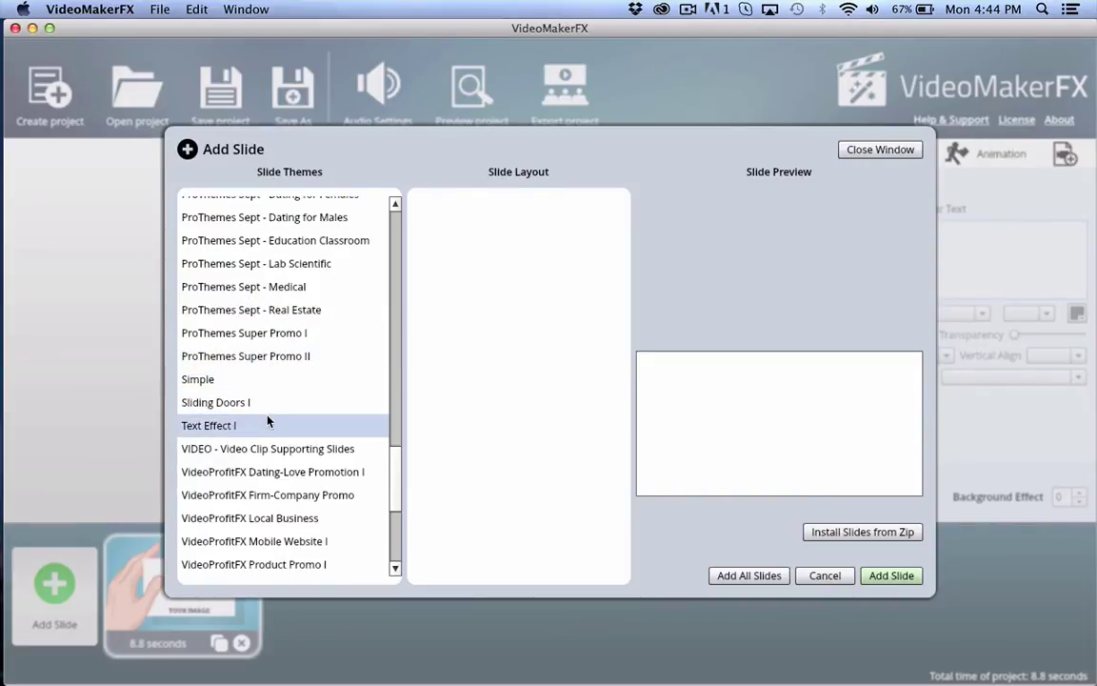
scroll(238, 414, down, 4)
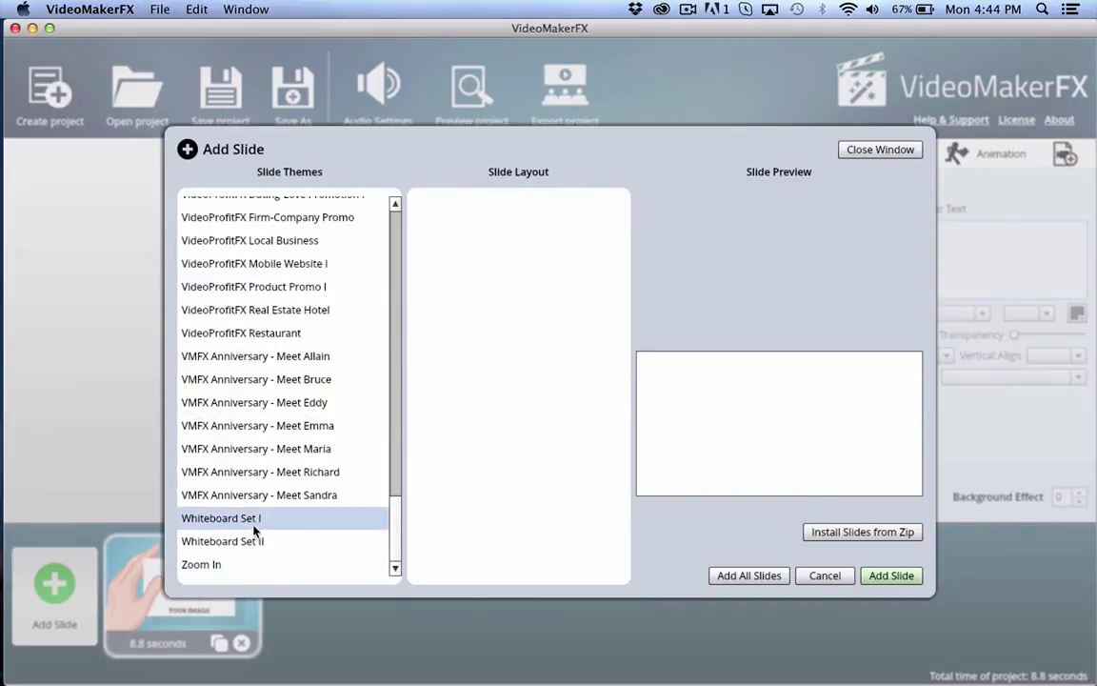
click(253, 519)
click(492, 302)
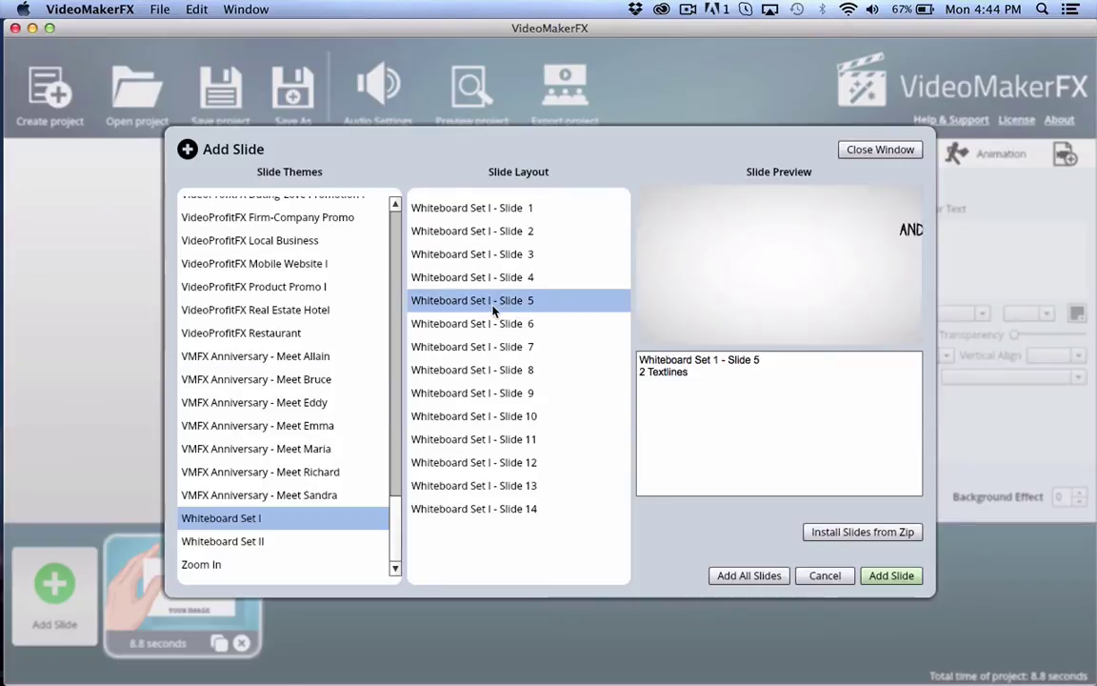
click(476, 324)
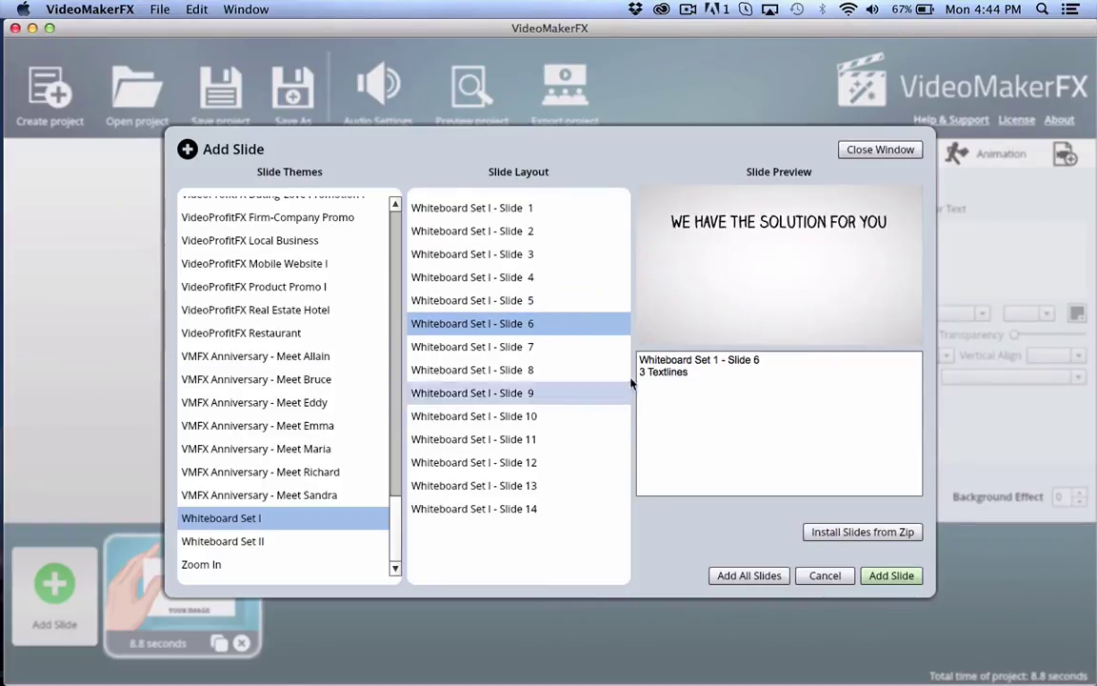
click(456, 369)
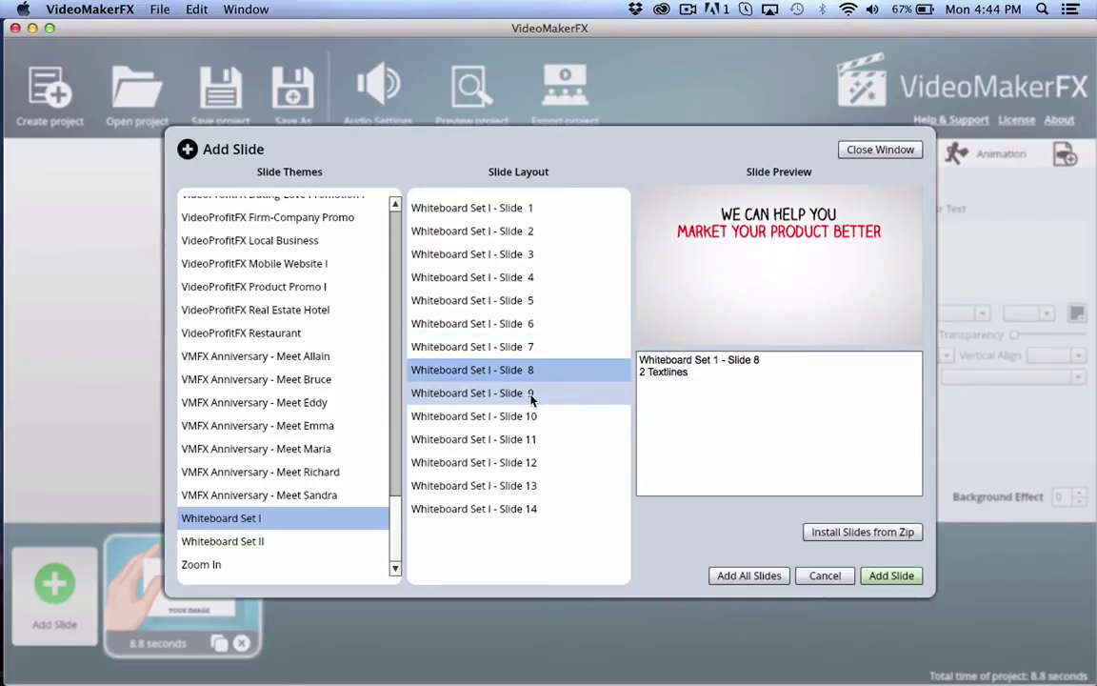
click(496, 398)
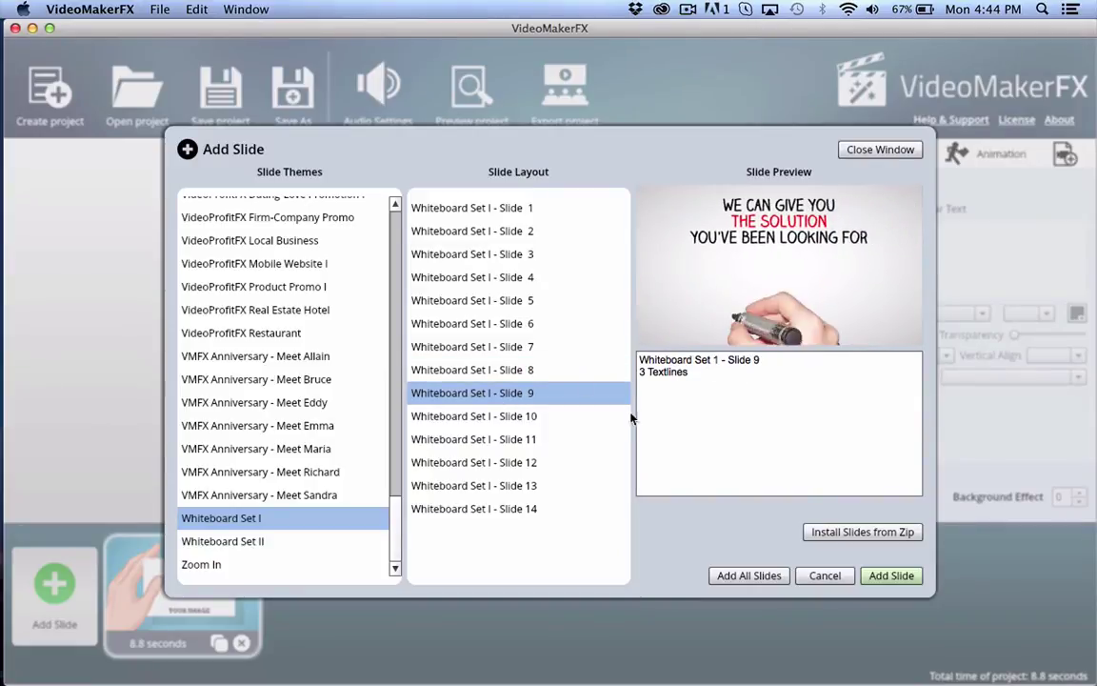
click(468, 443)
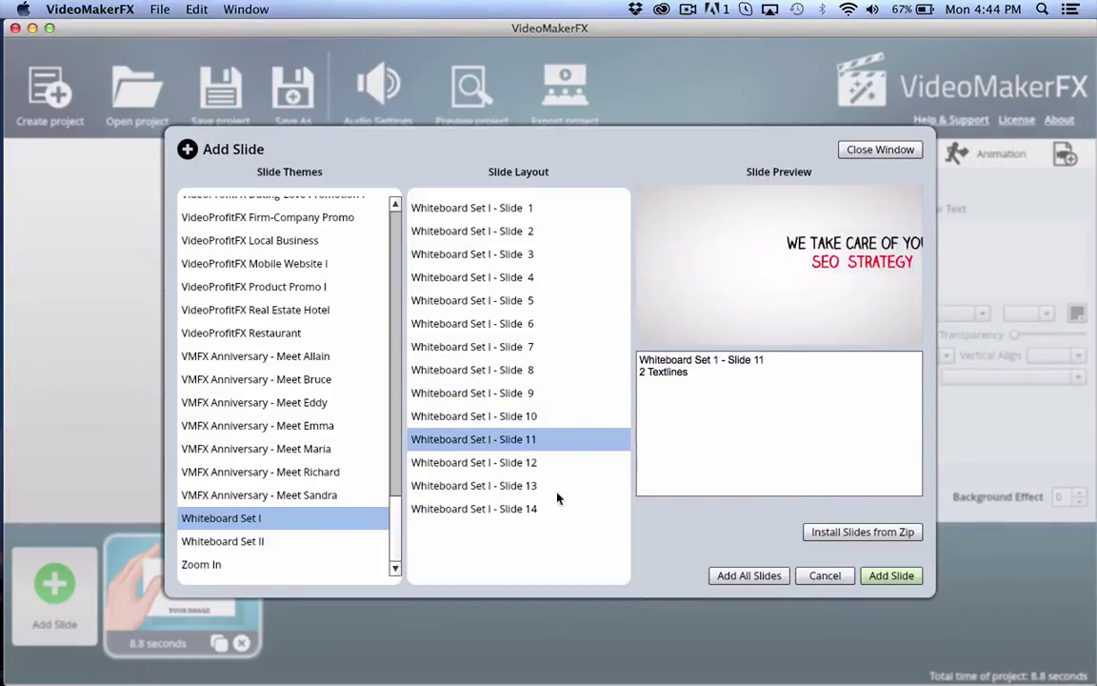
click(566, 462)
click(476, 485)
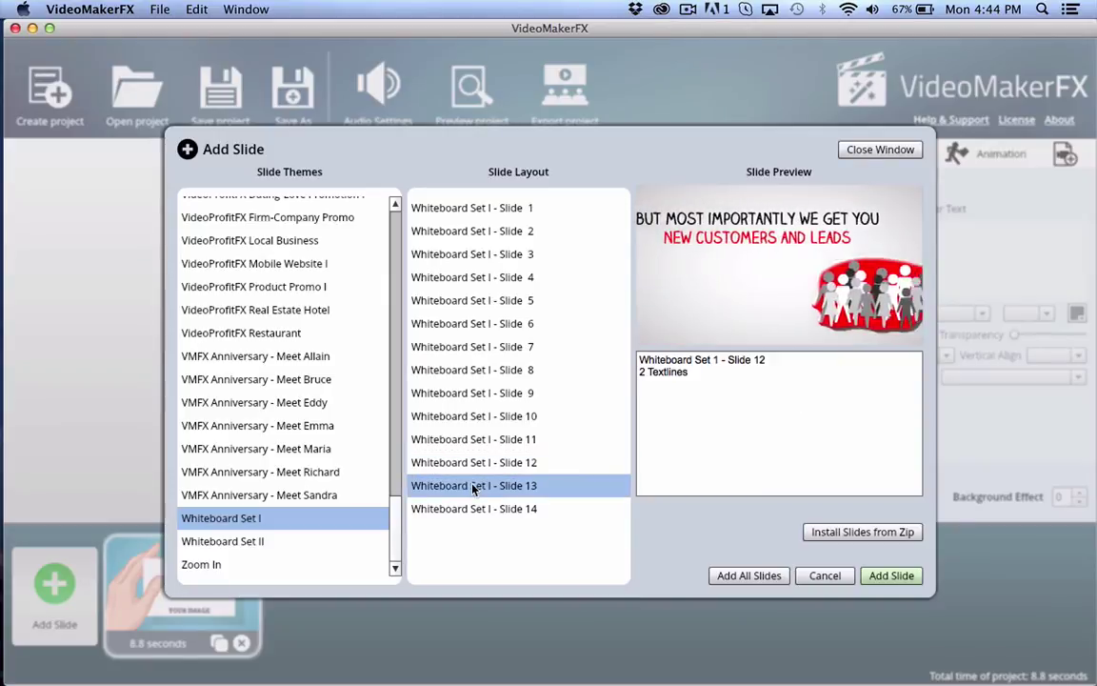
Switch to the Basic I theme and select its Basic Presentation 2 layout.
scroll(282, 383, up, 10)
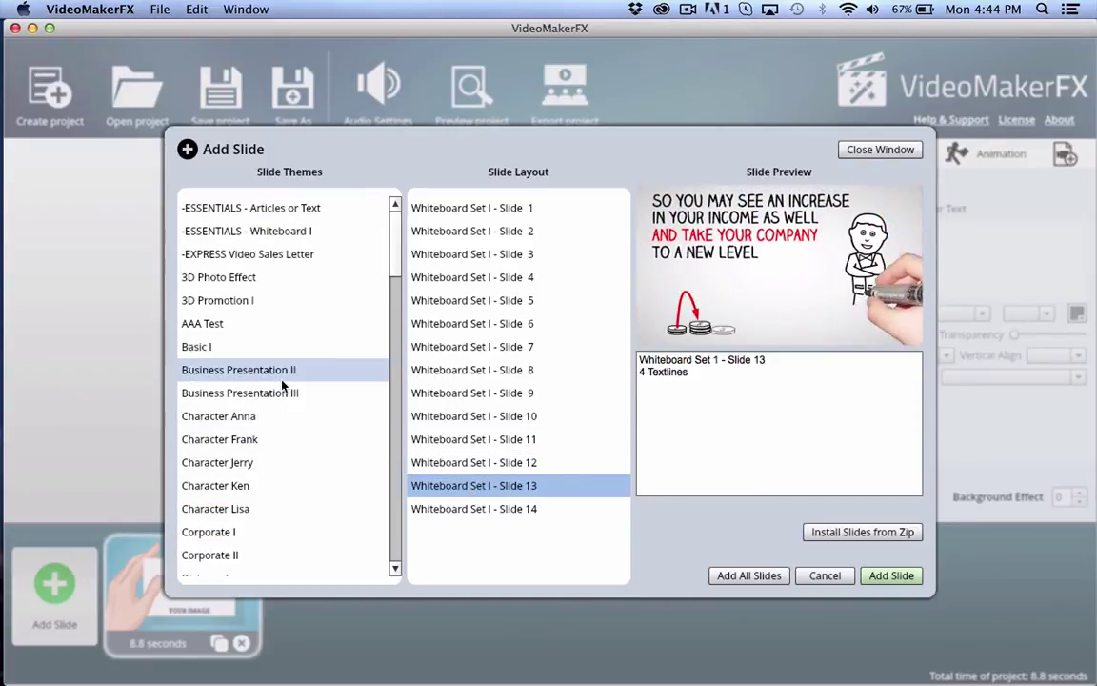
click(250, 355)
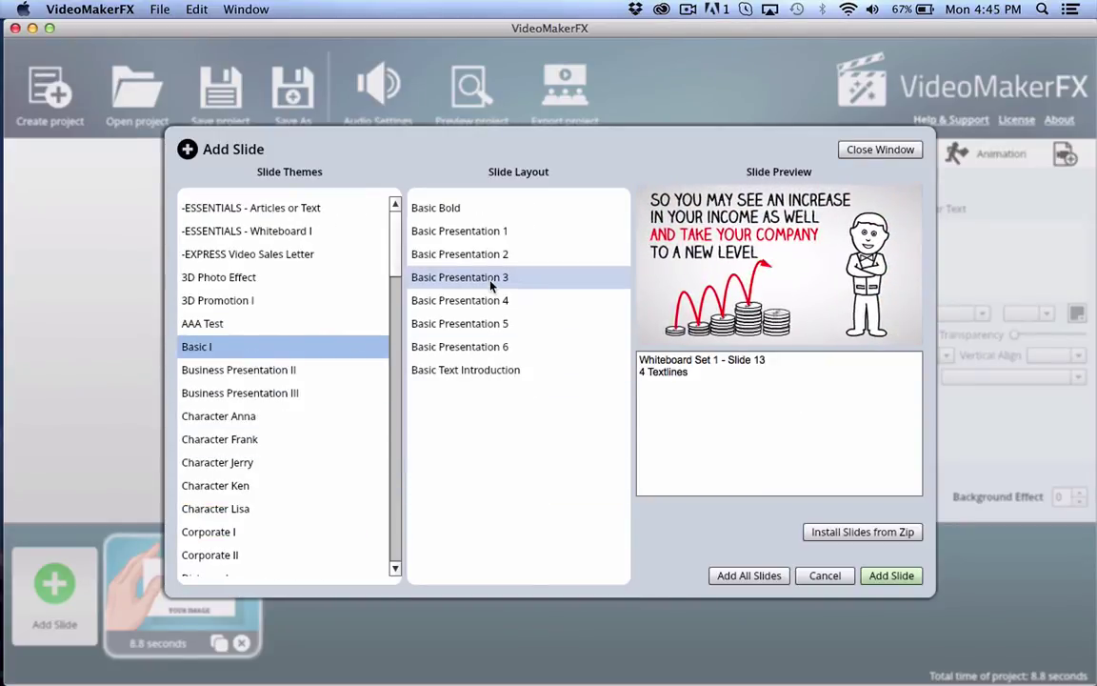
click(472, 233)
click(470, 256)
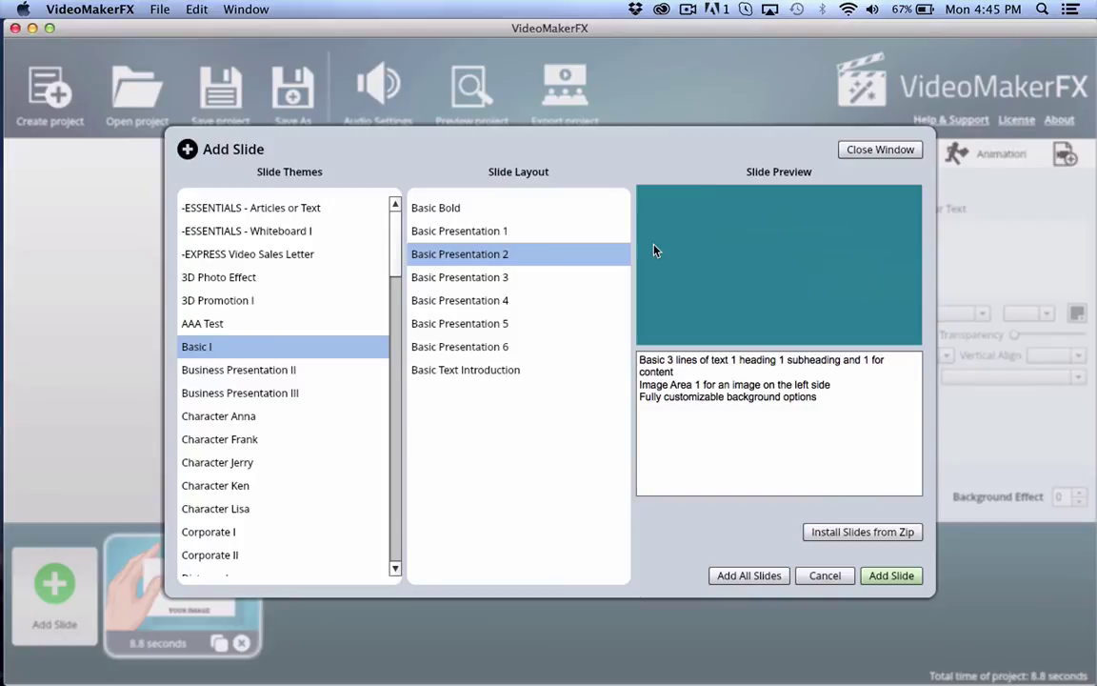
Add the Basic Presentation 2 slide and load grumpy.swf into its Image Area 1.
click(891, 576)
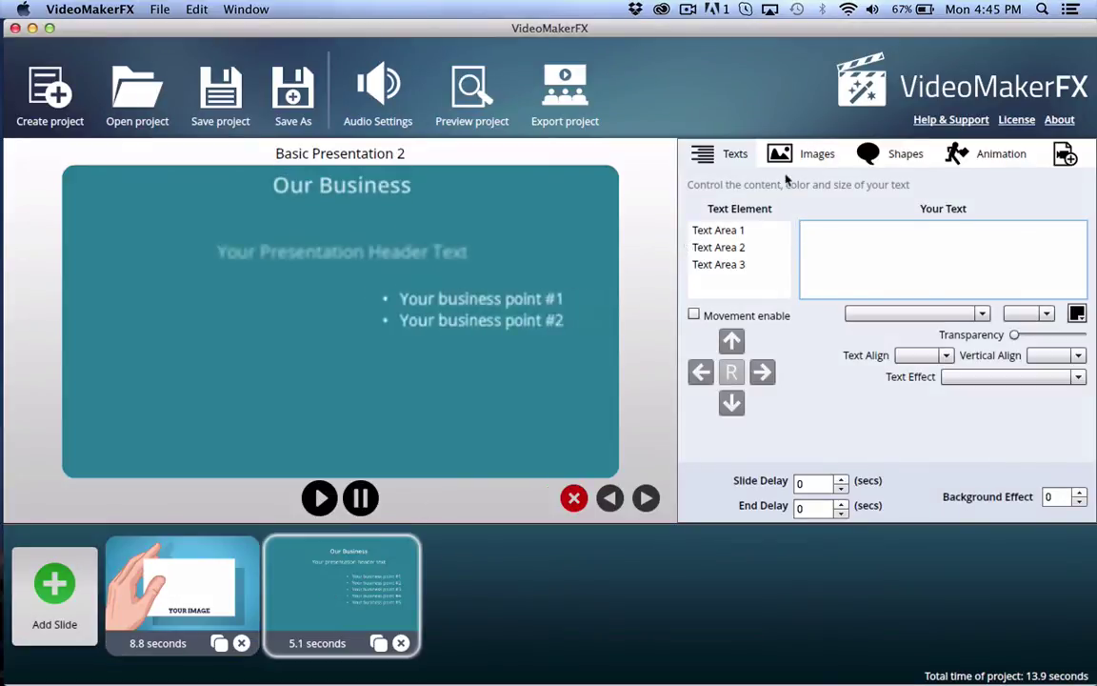
click(788, 159)
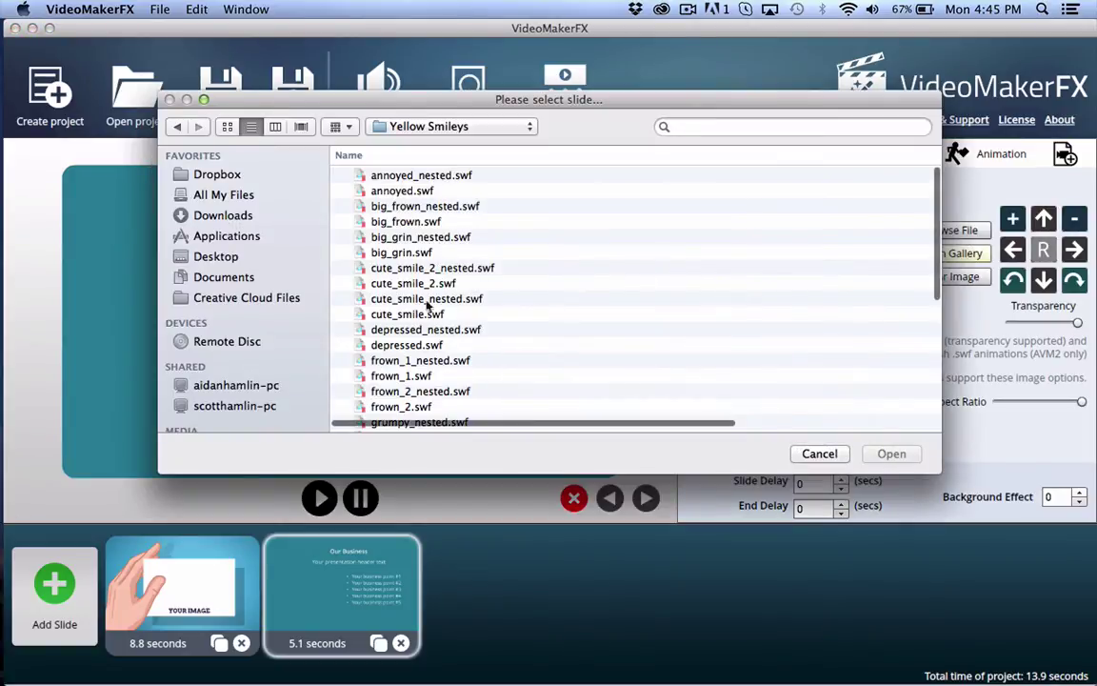
scroll(422, 332, down, 3)
click(409, 371)
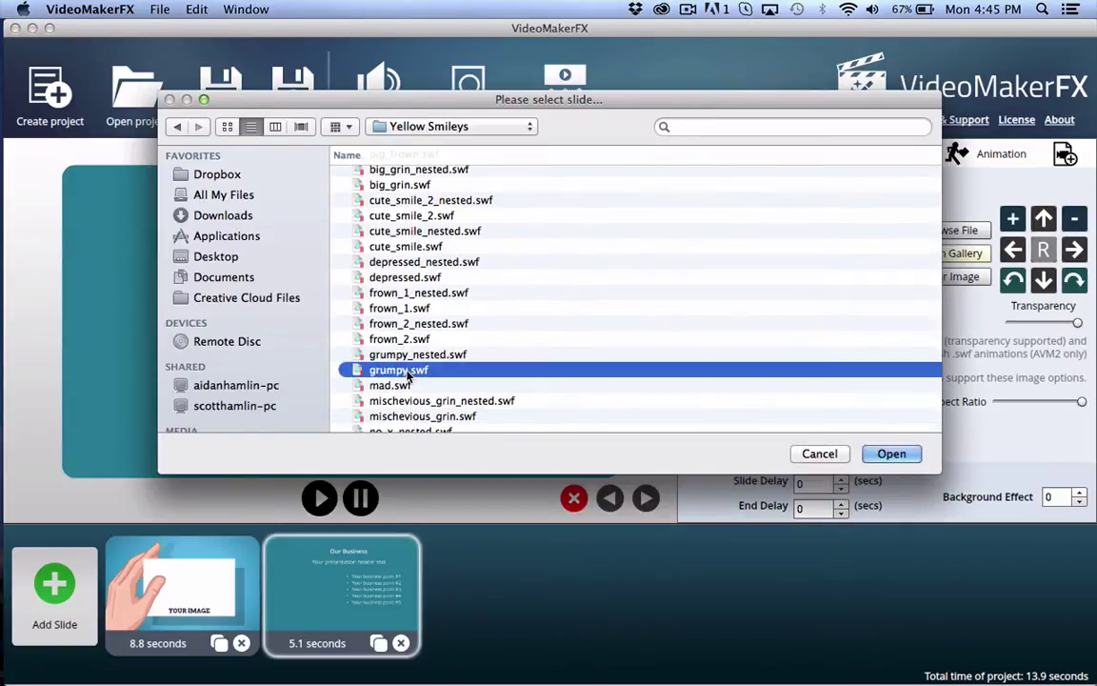
click(892, 454)
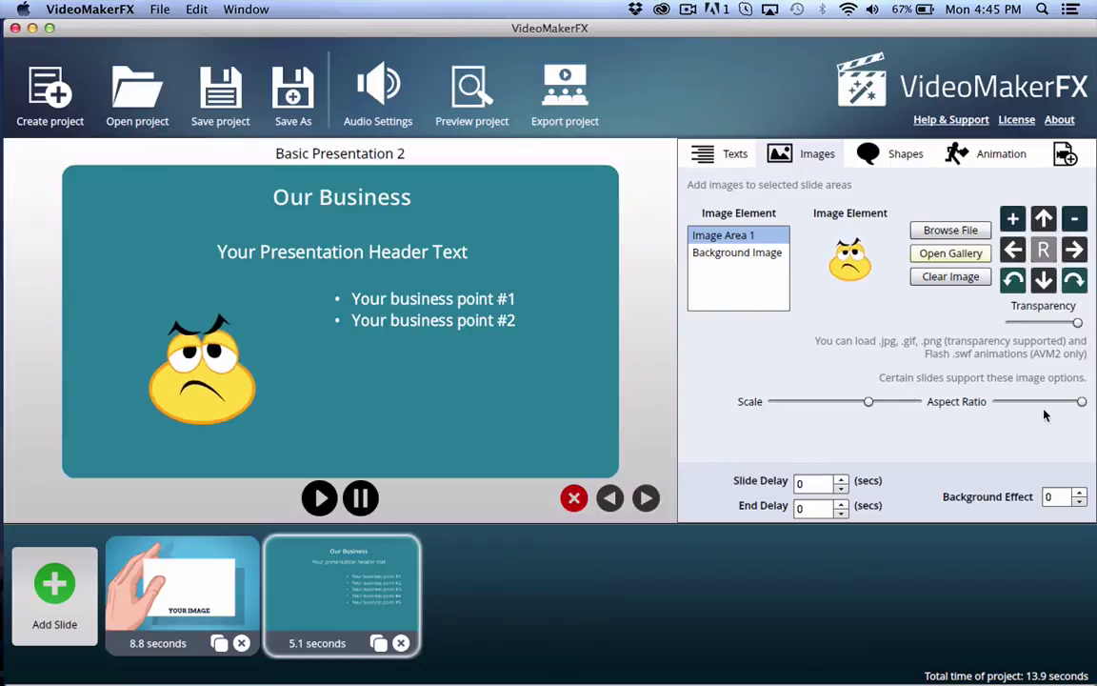
Shrink the grumpy smiley to a scale of about 1.32 and nudge Image Area 1 higher on the slide.
mouse_move(869, 404)
drag(888, 407, 840, 411)
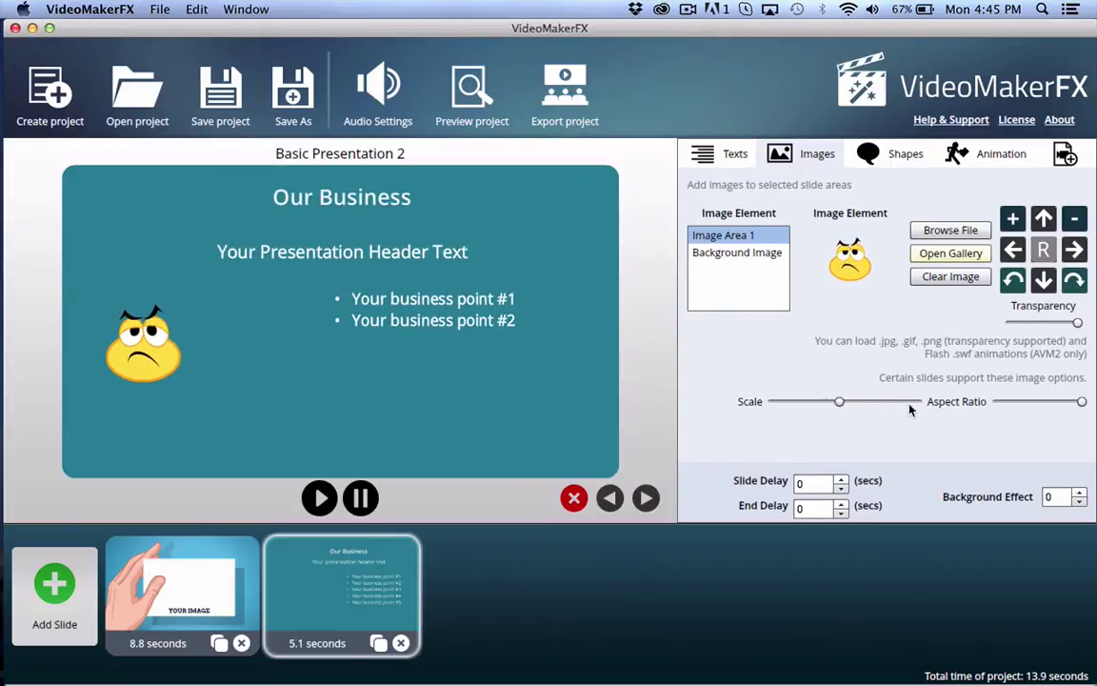
click(1044, 219)
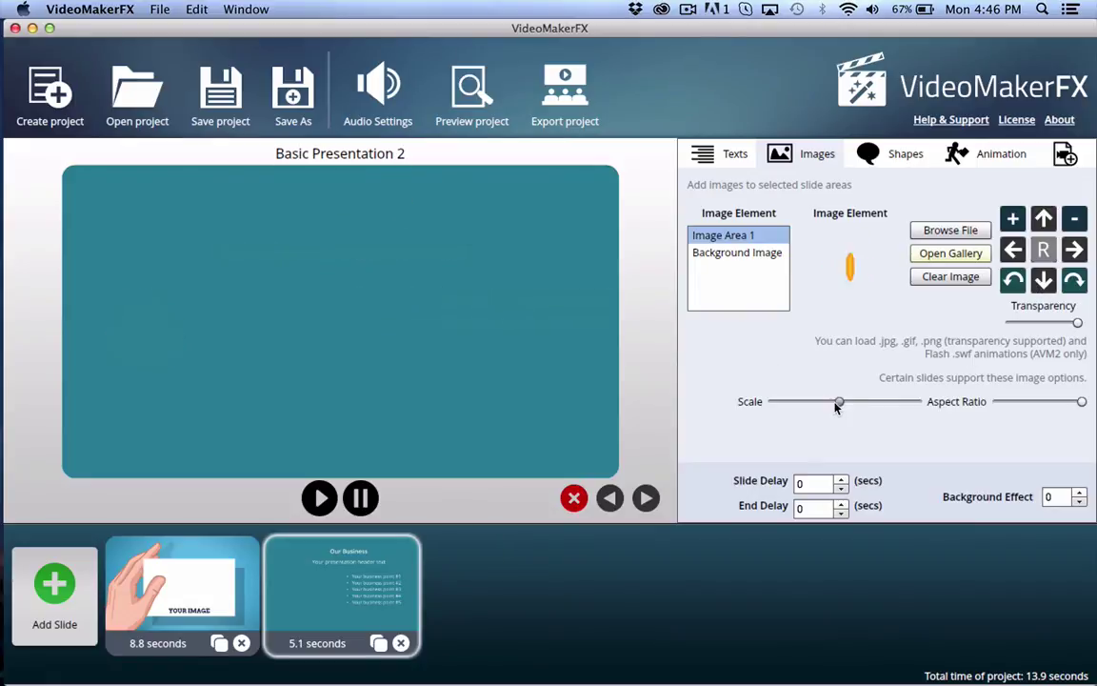
Raise the grumpy smiley's Scale slider to about 2.58.
drag(842, 407, 900, 407)
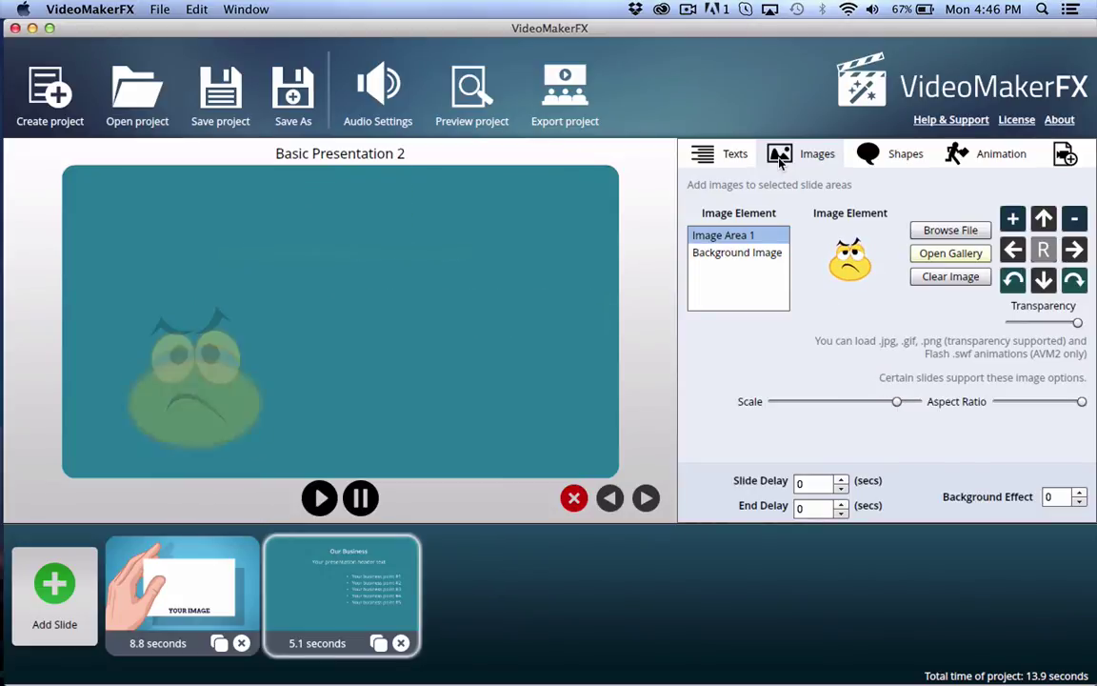